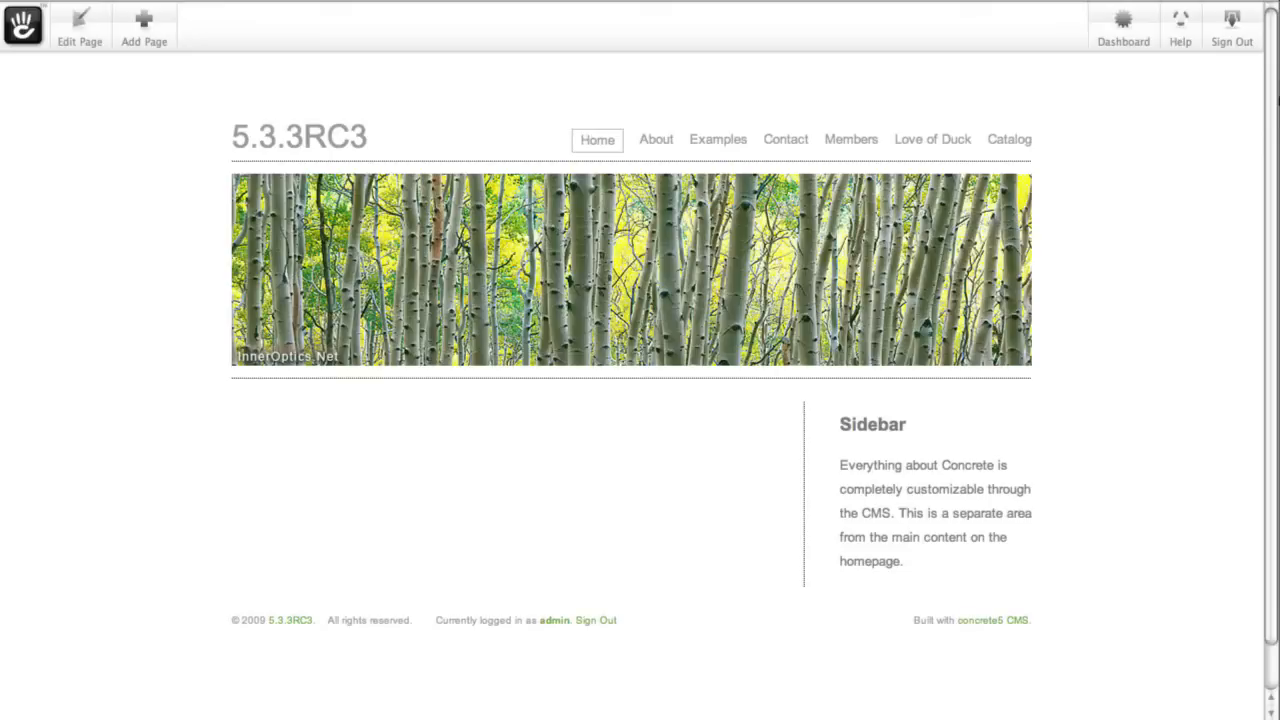
Put the Home page into edit mode and start adding a Product List block to its Main area.
{"action": "left_click", "coordinate": [77, 32]}
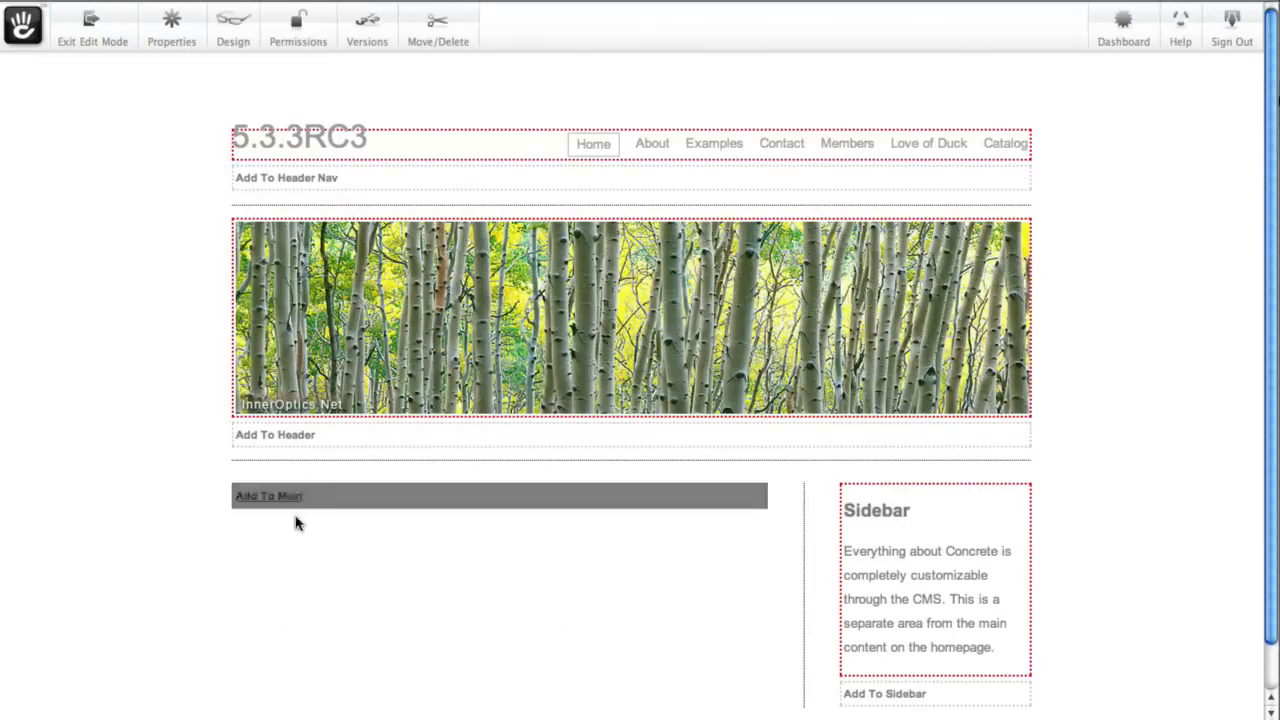
{"action": "left_click", "coordinate": [401, 497]}
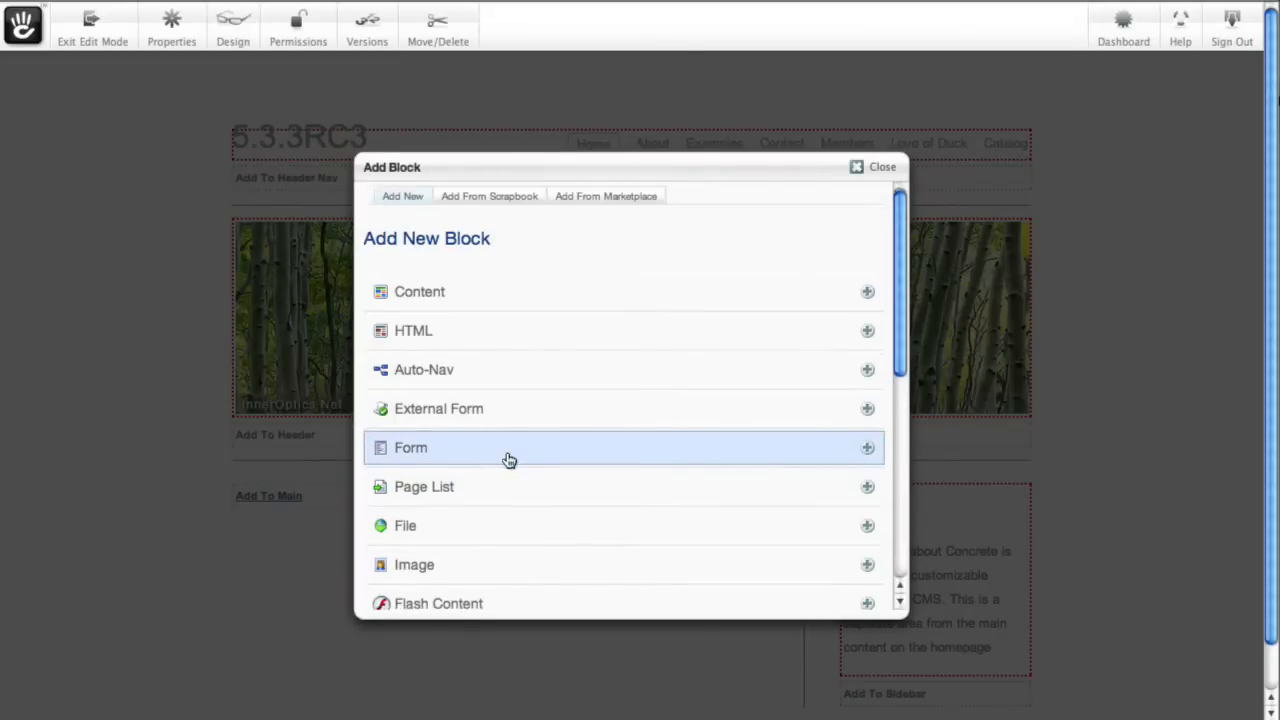
{"action": "scroll", "coordinate": [508, 458], "scroll_direction": "down", "scroll_amount": 3}
{"action": "scroll", "coordinate": [569, 434], "scroll_direction": "down", "scroll_amount": 5}
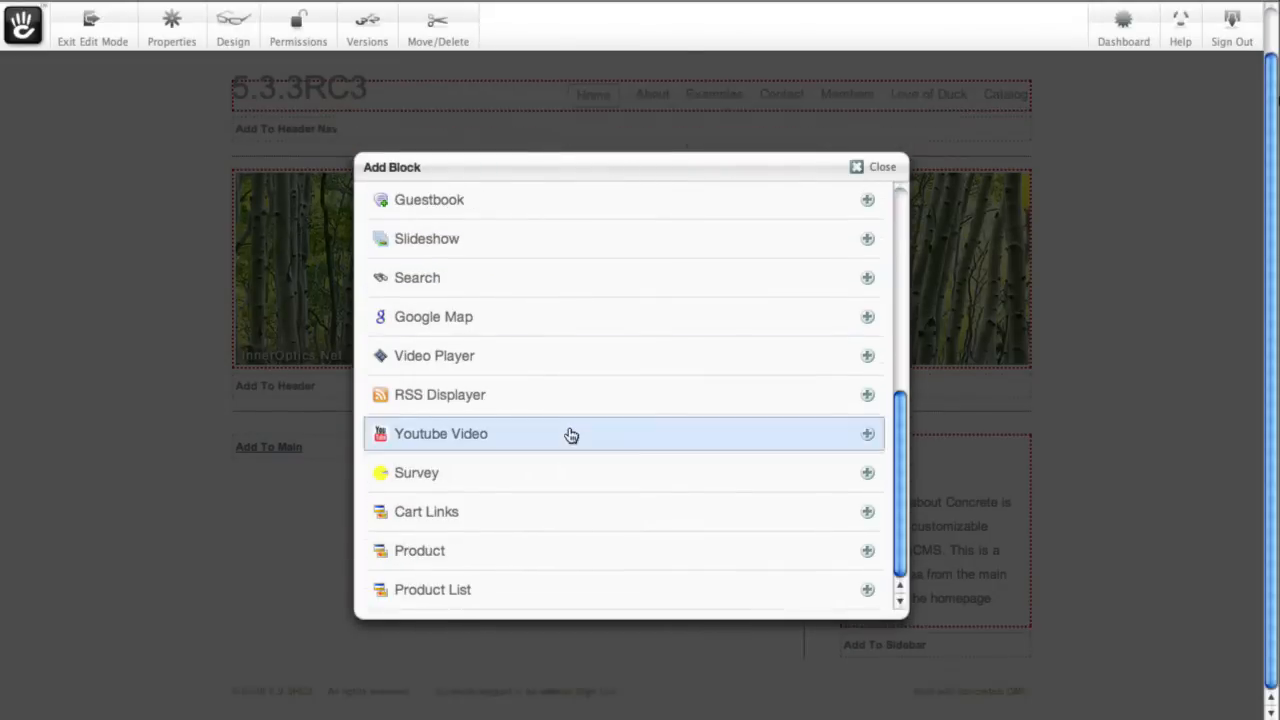
{"action": "left_click", "coordinate": [508, 594]}
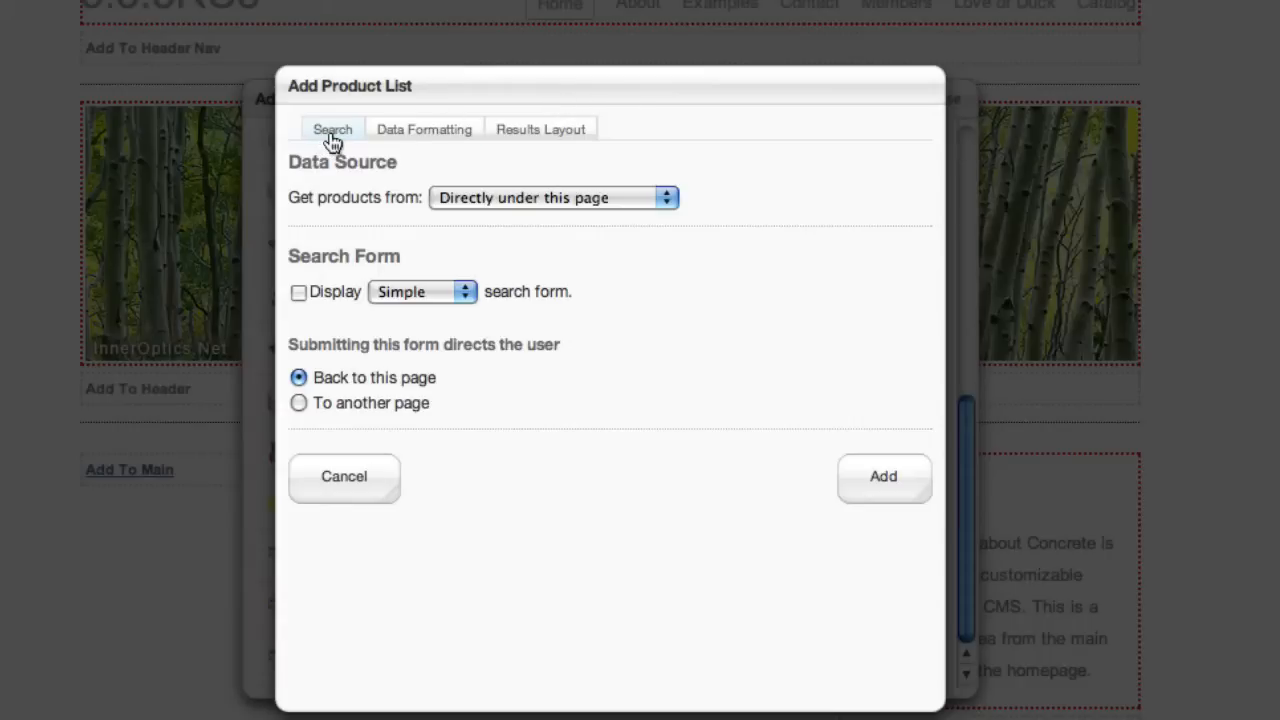
Review the data formatting and results layout options of the new product list, ending back at its search settings.
{"action": "left_click", "coordinate": [452, 133]}
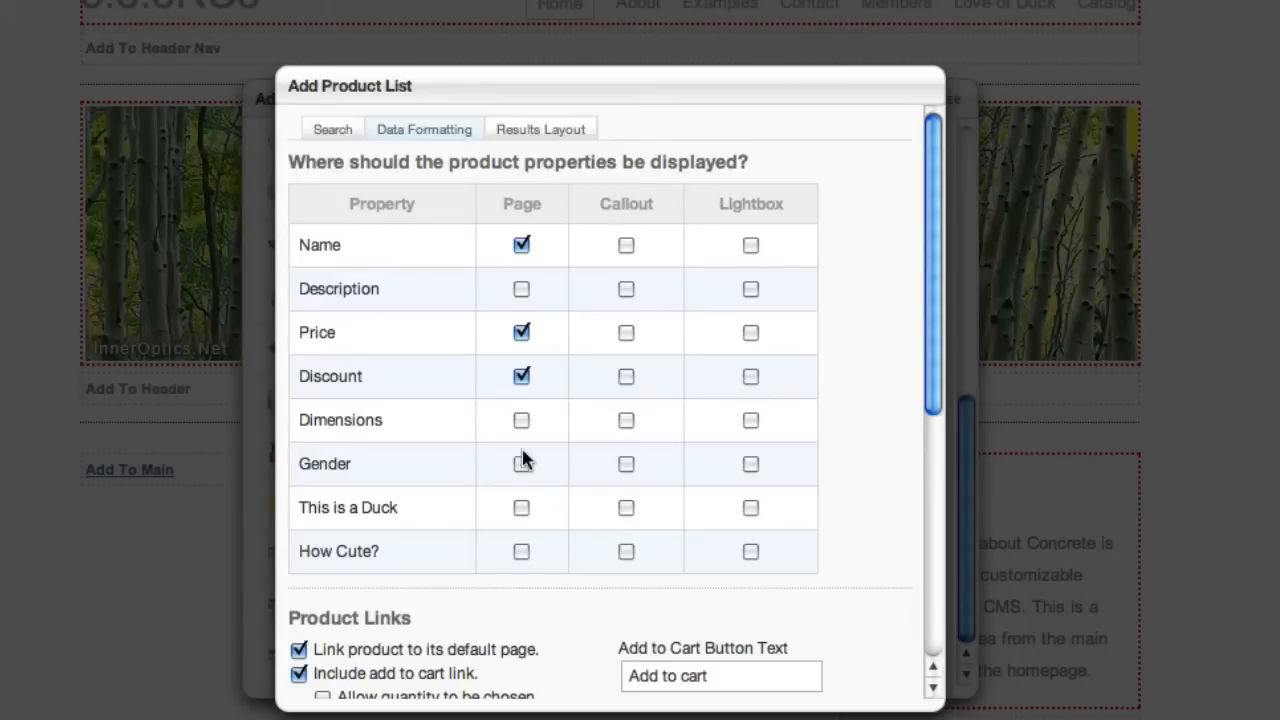
{"action": "left_click", "coordinate": [544, 127]}
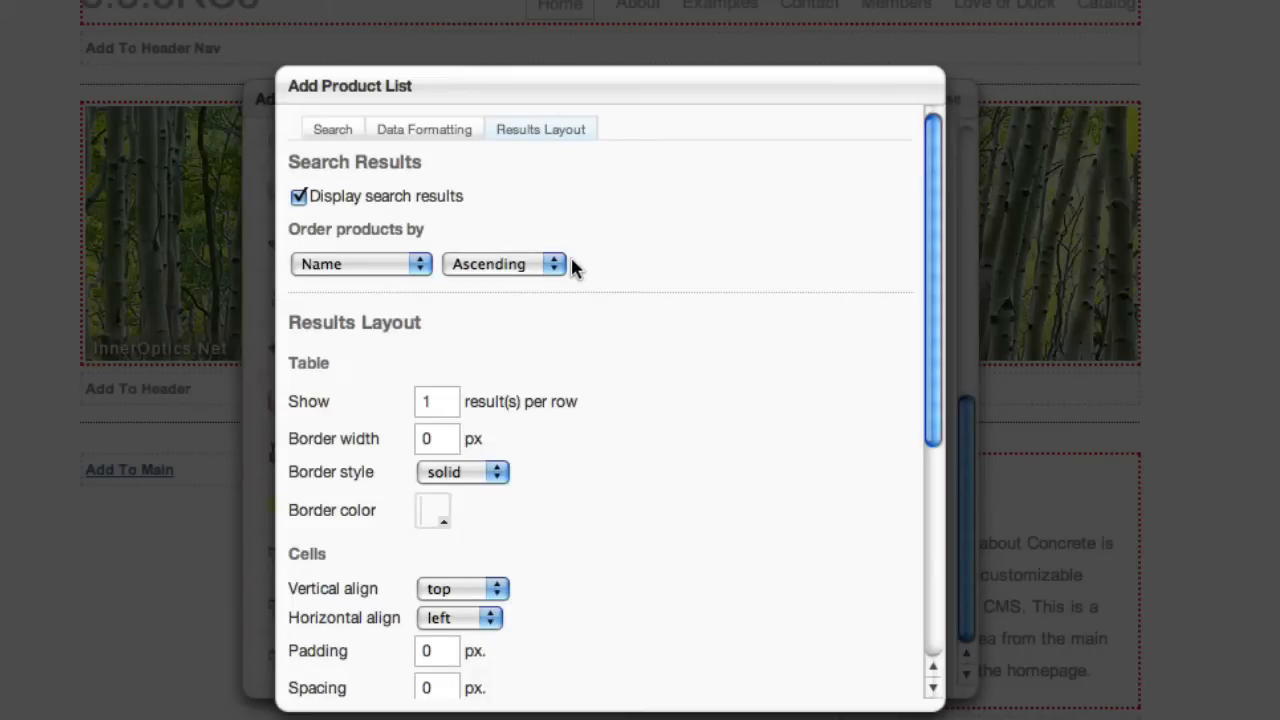
{"action": "left_click", "coordinate": [332, 132]}
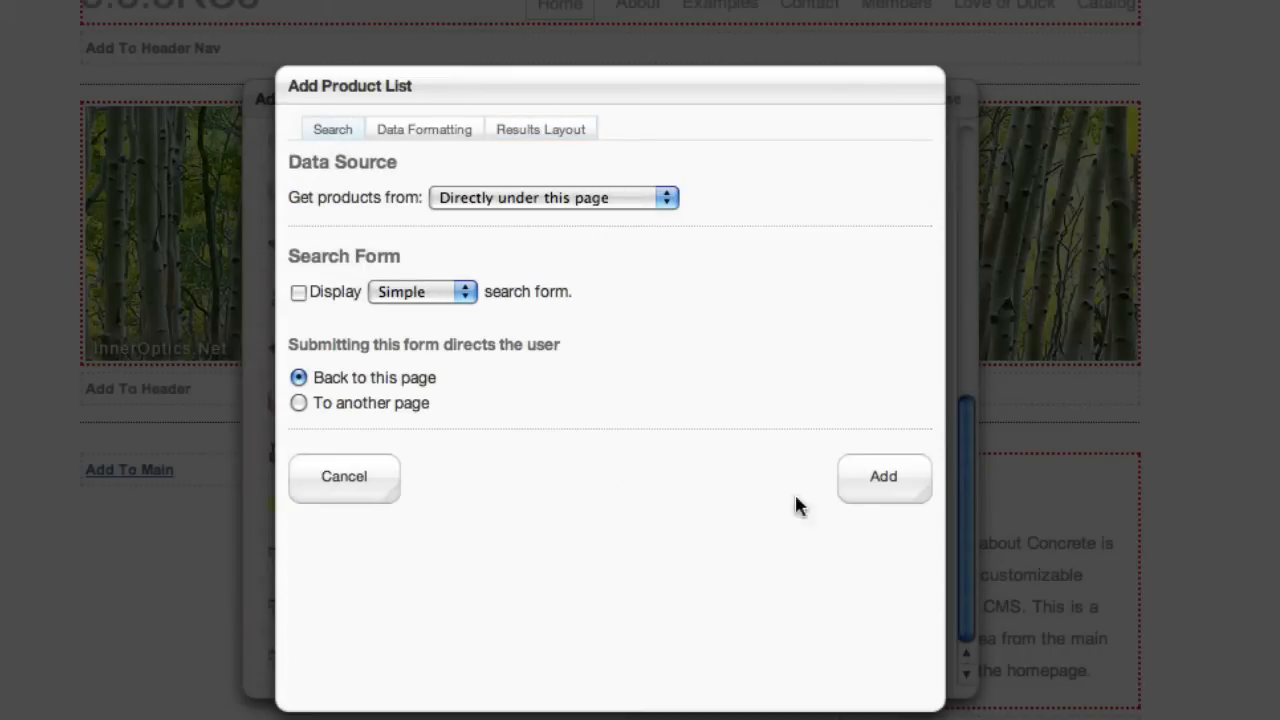
Get the products from a stored search query and add This is a Duck, set to Yes, as a search criterion.
{"action": "left_click", "coordinate": [645, 200]}
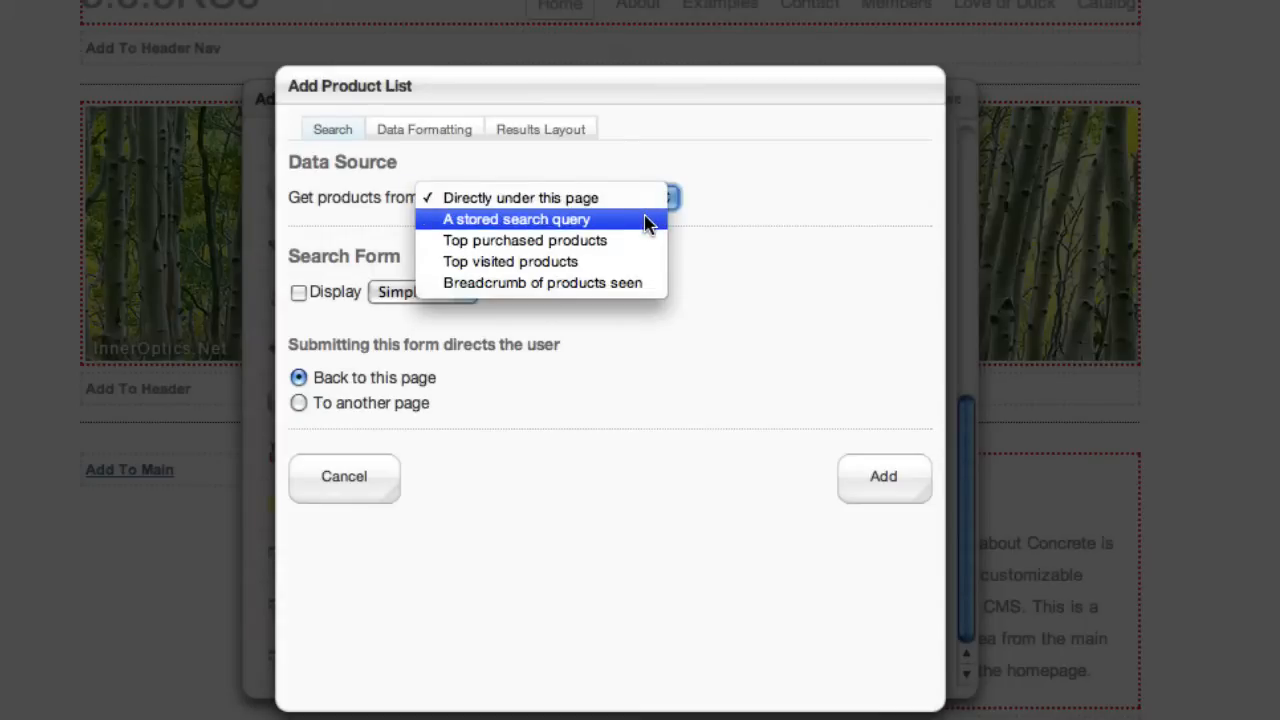
{"action": "left_click", "coordinate": [647, 220]}
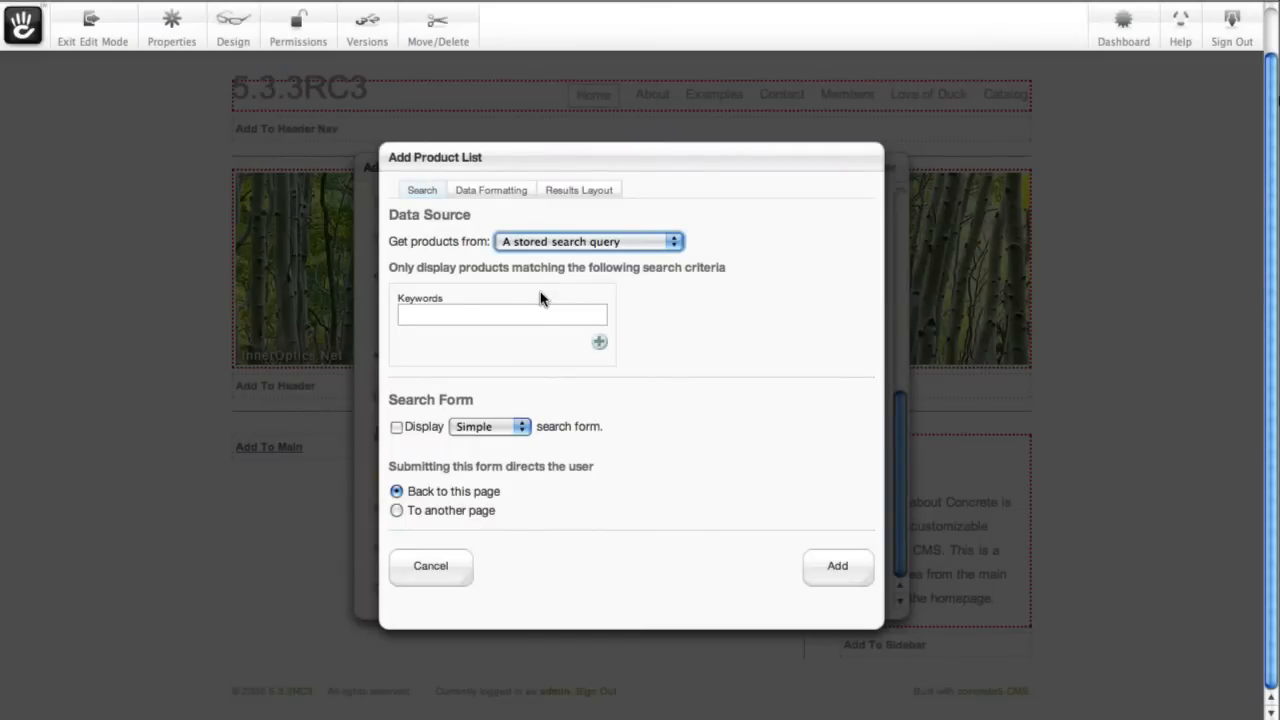
{"action": "left_click", "coordinate": [599, 342]}
{"action": "left_click", "coordinate": [496, 368]}
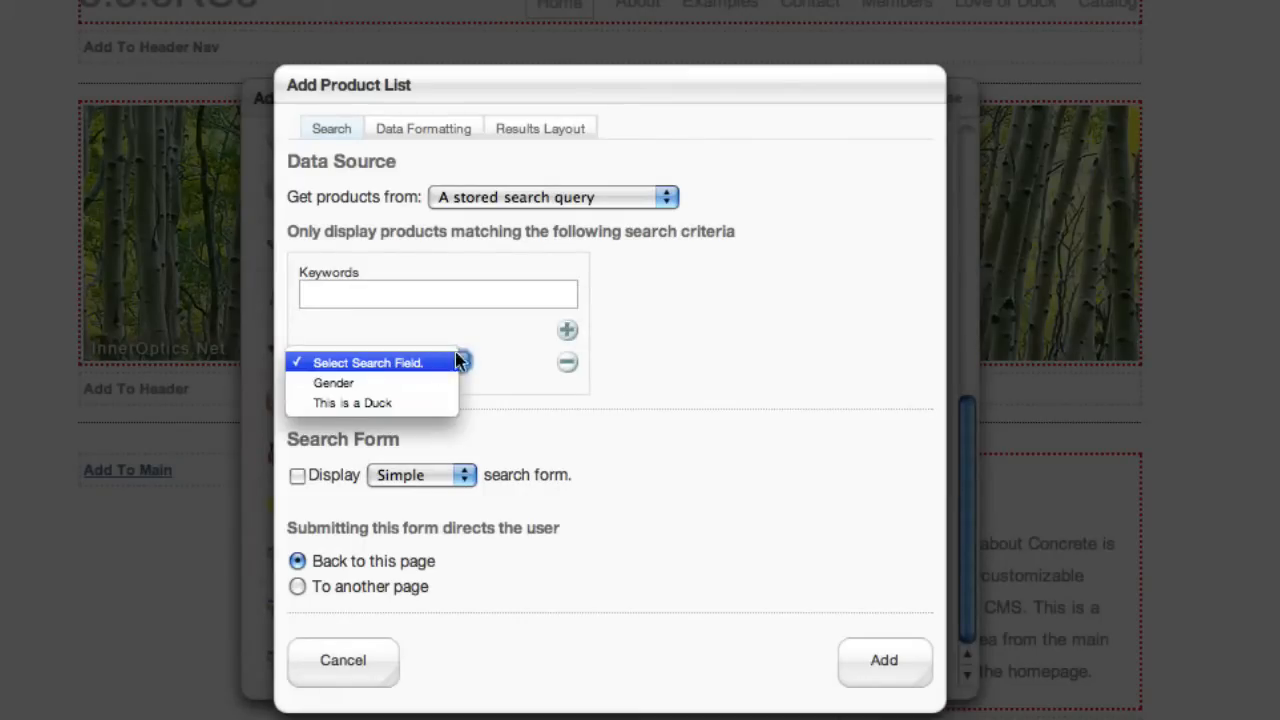
{"action": "left_click", "coordinate": [527, 197]}
{"action": "left_click", "coordinate": [527, 197]}
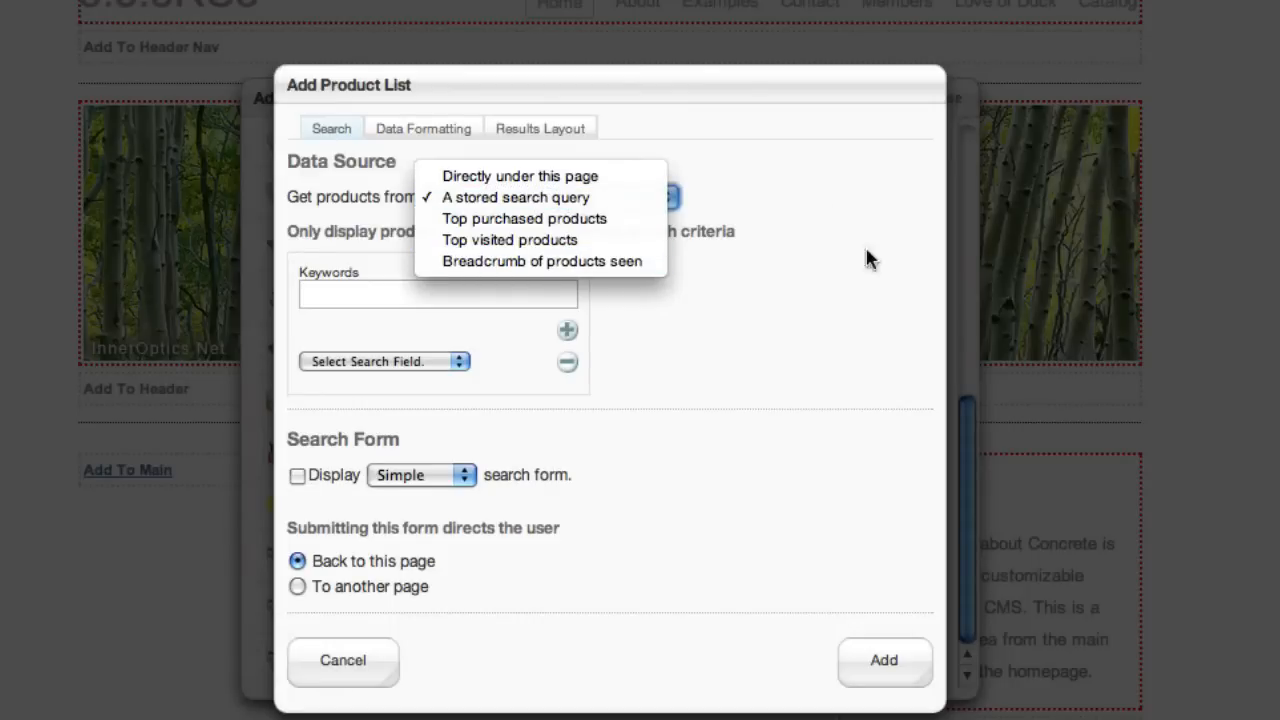
{"action": "left_click", "coordinate": [716, 300]}
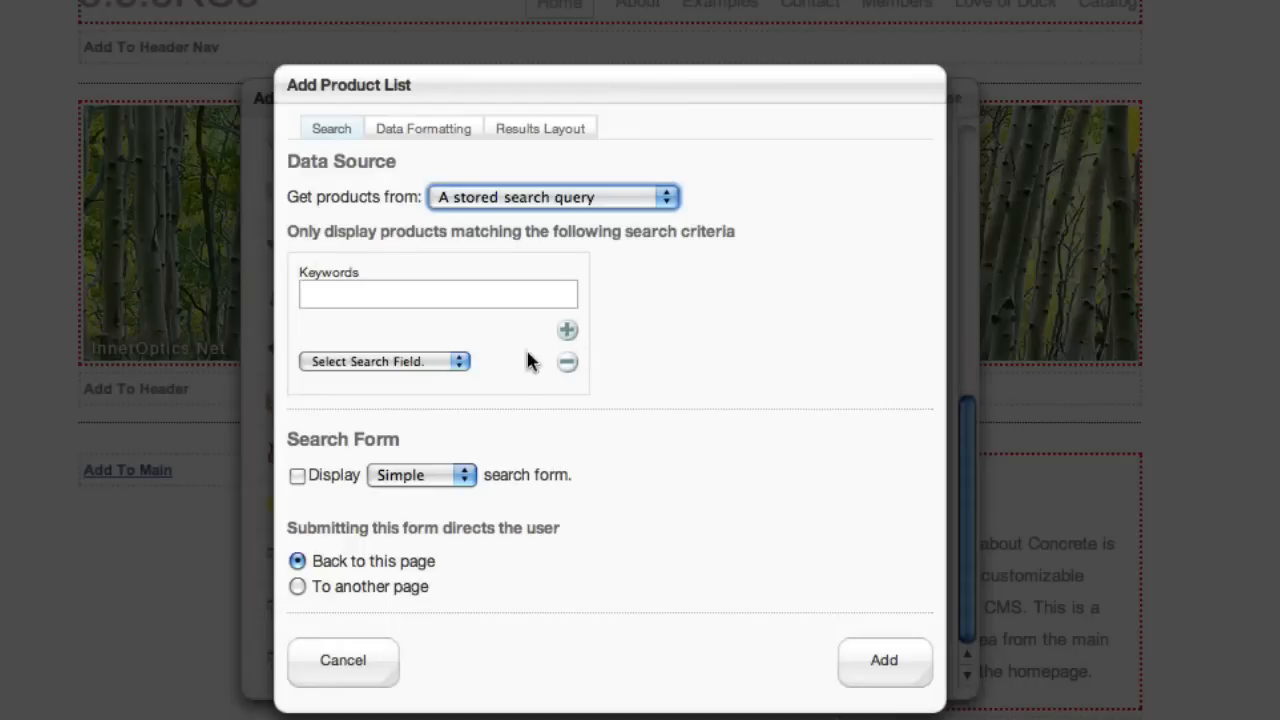
{"action": "left_click", "coordinate": [443, 364]}
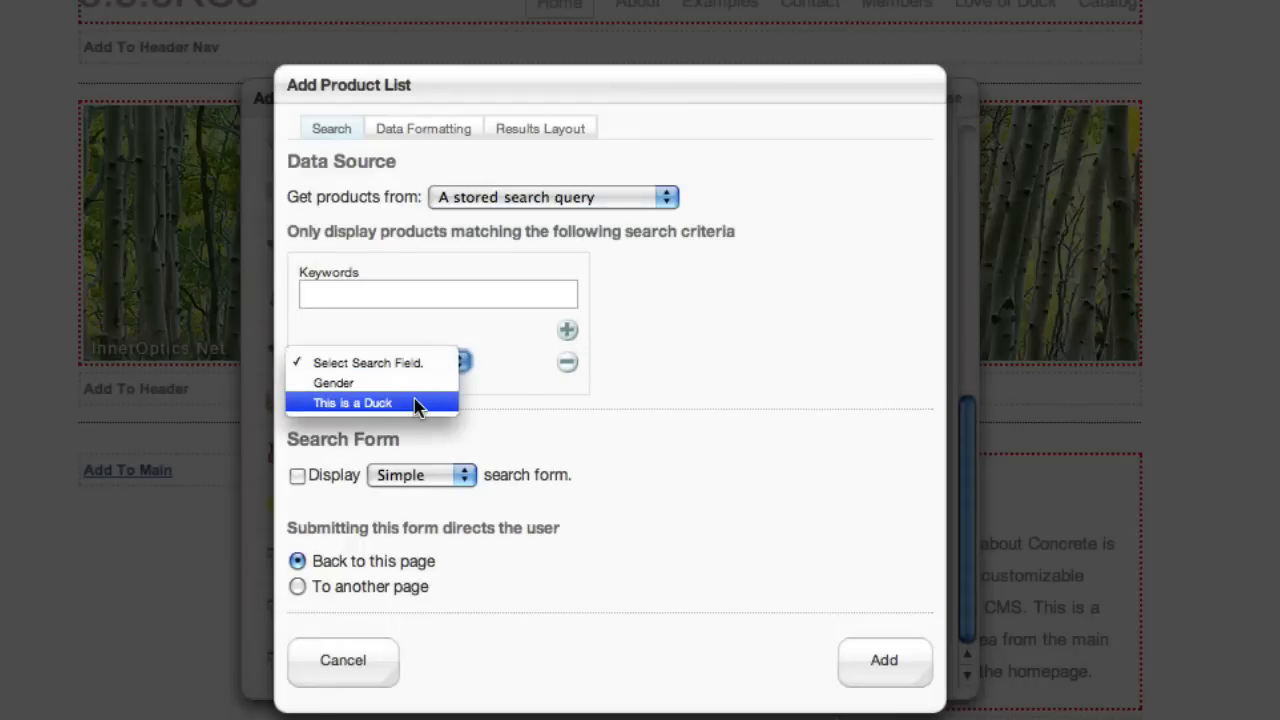
{"action": "left_click", "coordinate": [417, 404]}
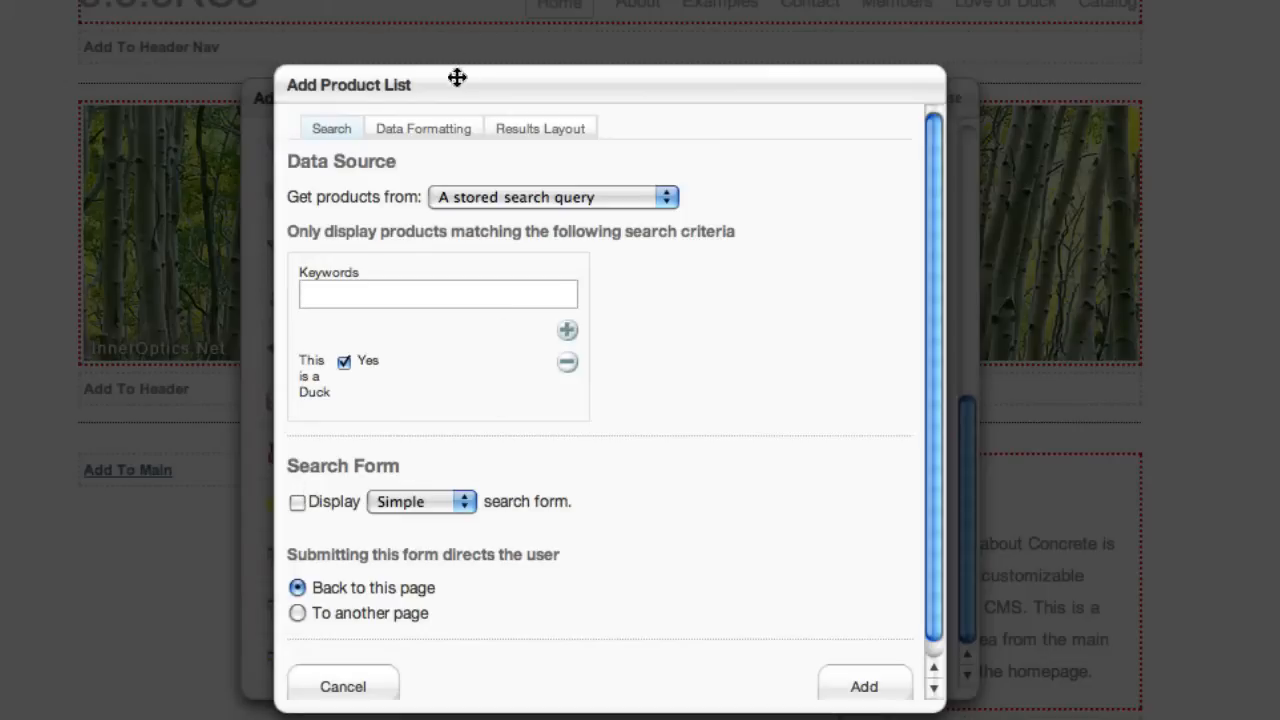
Set the product thumbnail's image position to Left in the list's data formatting.
{"action": "left_click", "coordinate": [437, 128]}
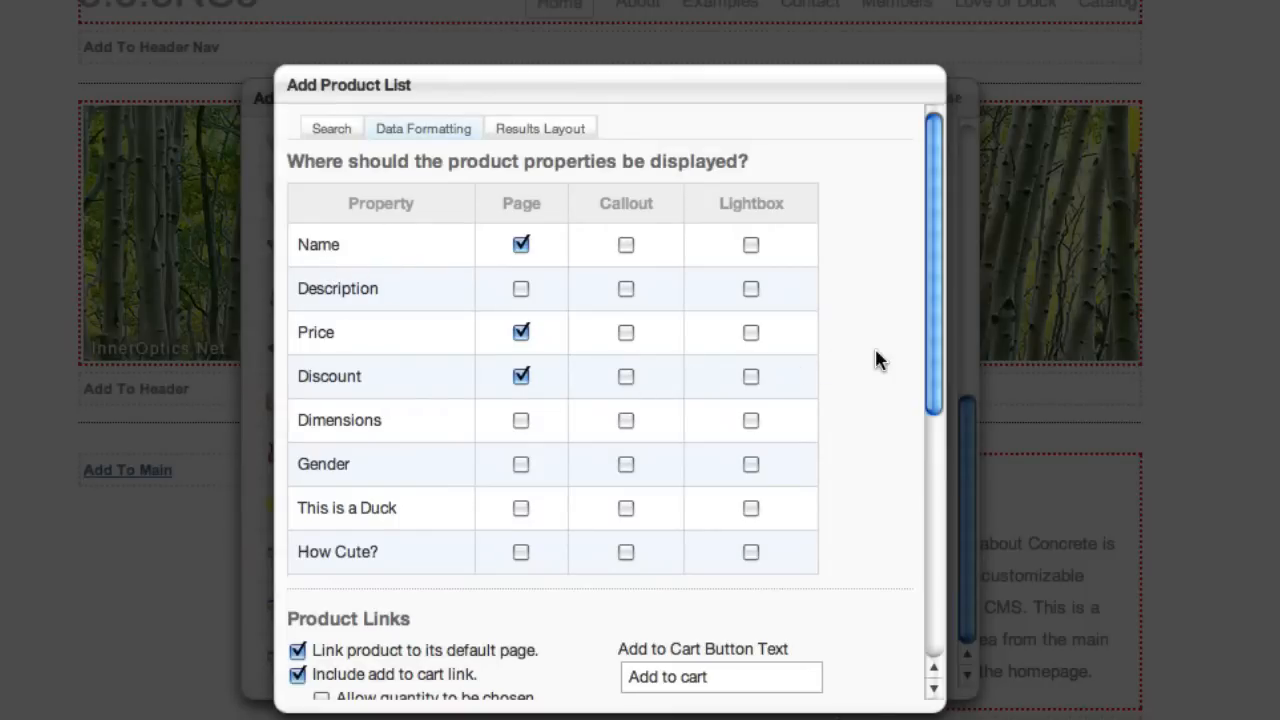
{"action": "scroll", "coordinate": [866, 357], "scroll_direction": "down", "scroll_amount": 5}
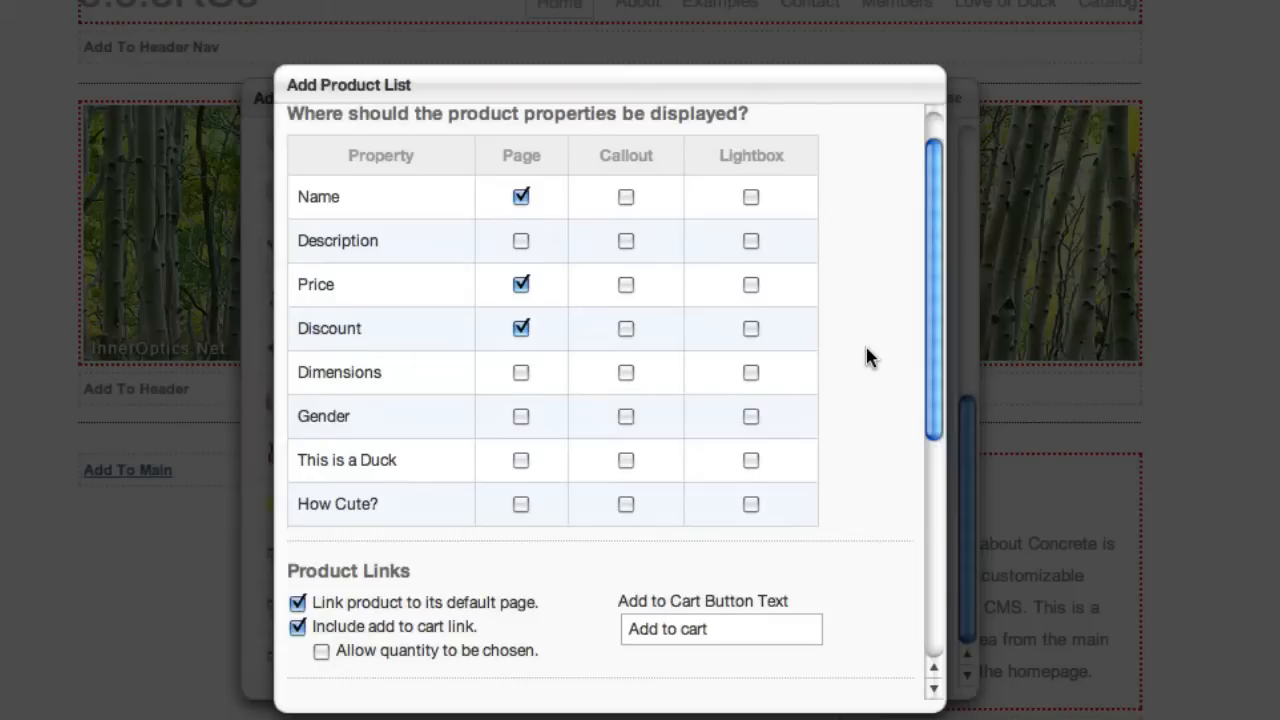
{"action": "scroll", "coordinate": [866, 358], "scroll_direction": "down", "scroll_amount": 8}
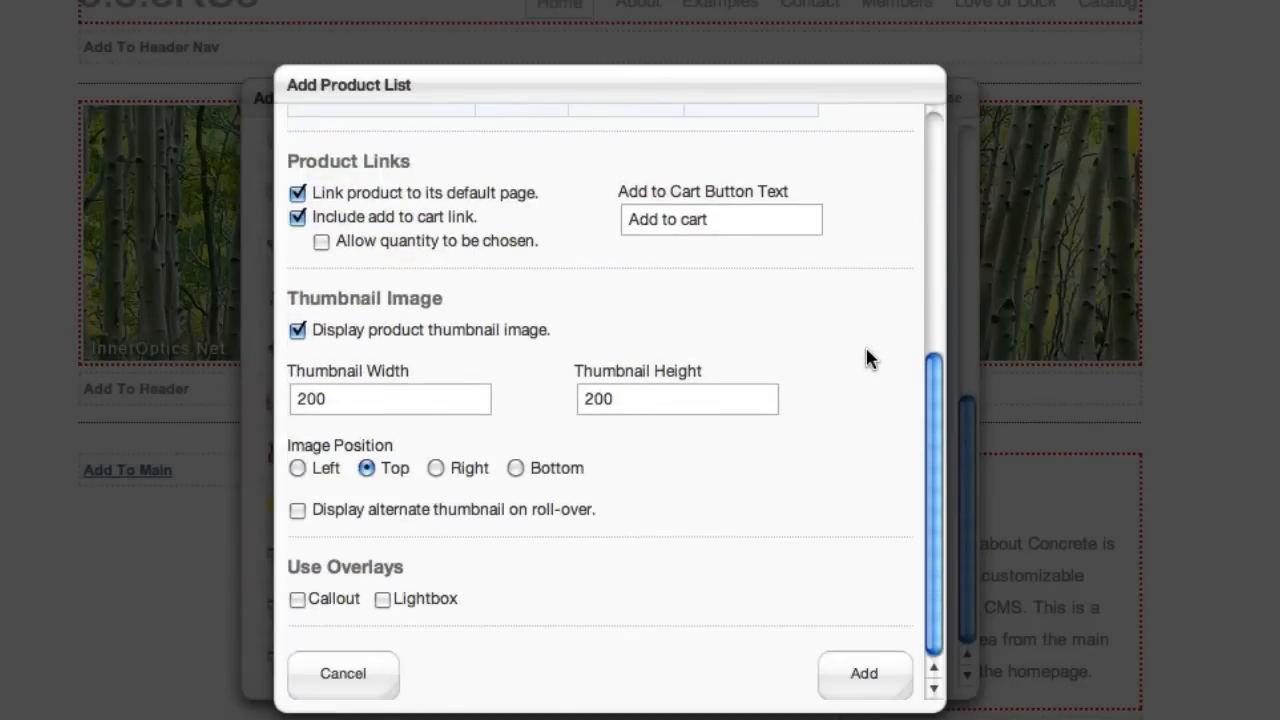
{"action": "left_click", "coordinate": [299, 467]}
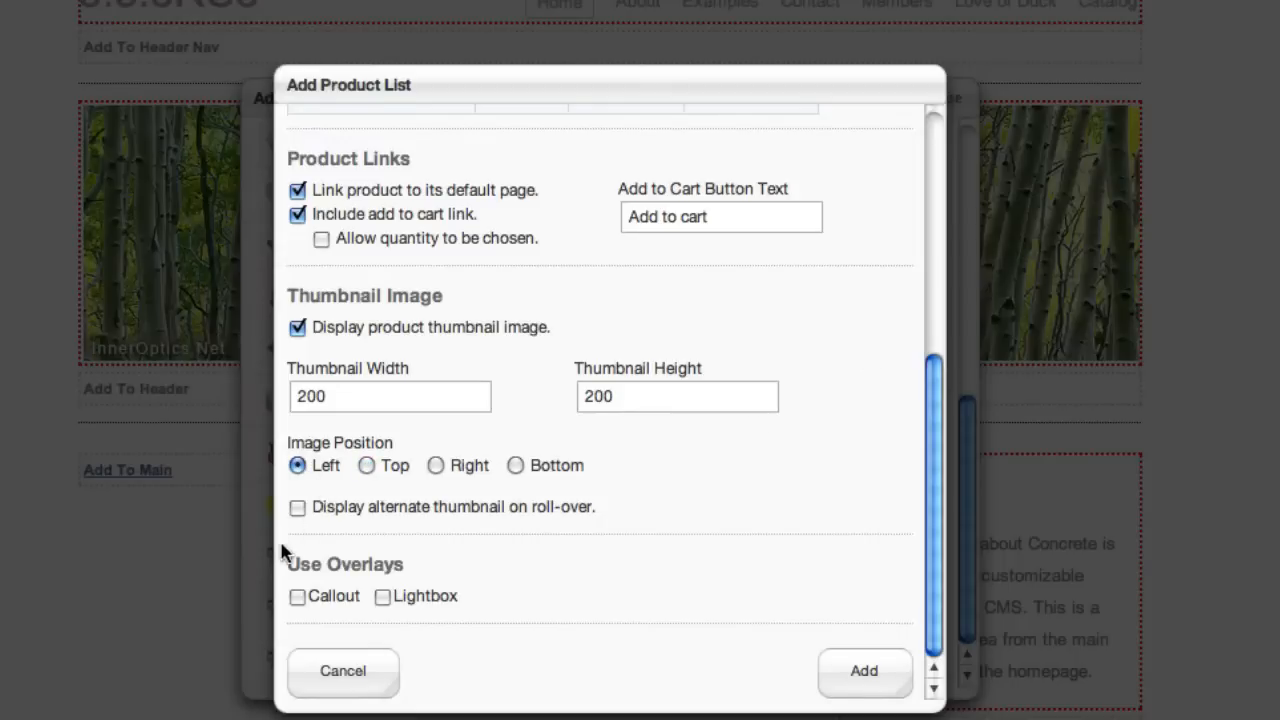
Order the product list's search results by Price, Descending, in the results layout.
{"action": "scroll", "coordinate": [717, 448], "scroll_direction": "up", "scroll_amount": 10}
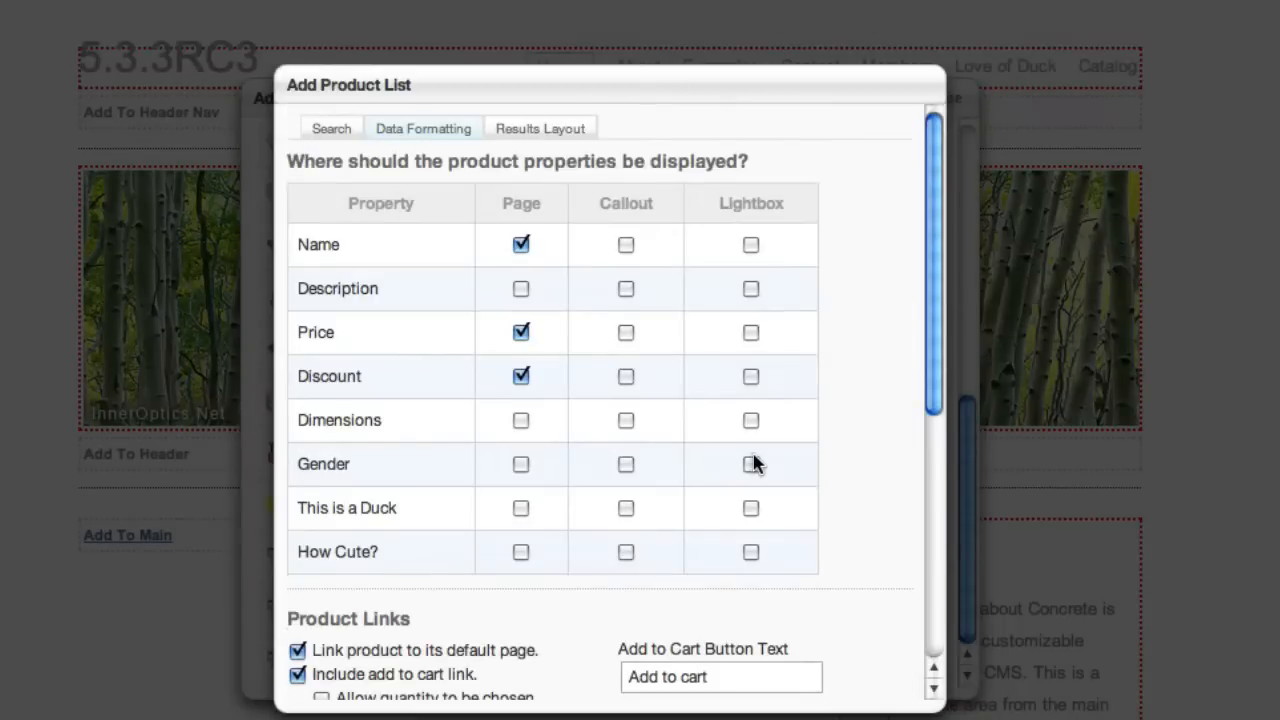
{"action": "left_click", "coordinate": [558, 128]}
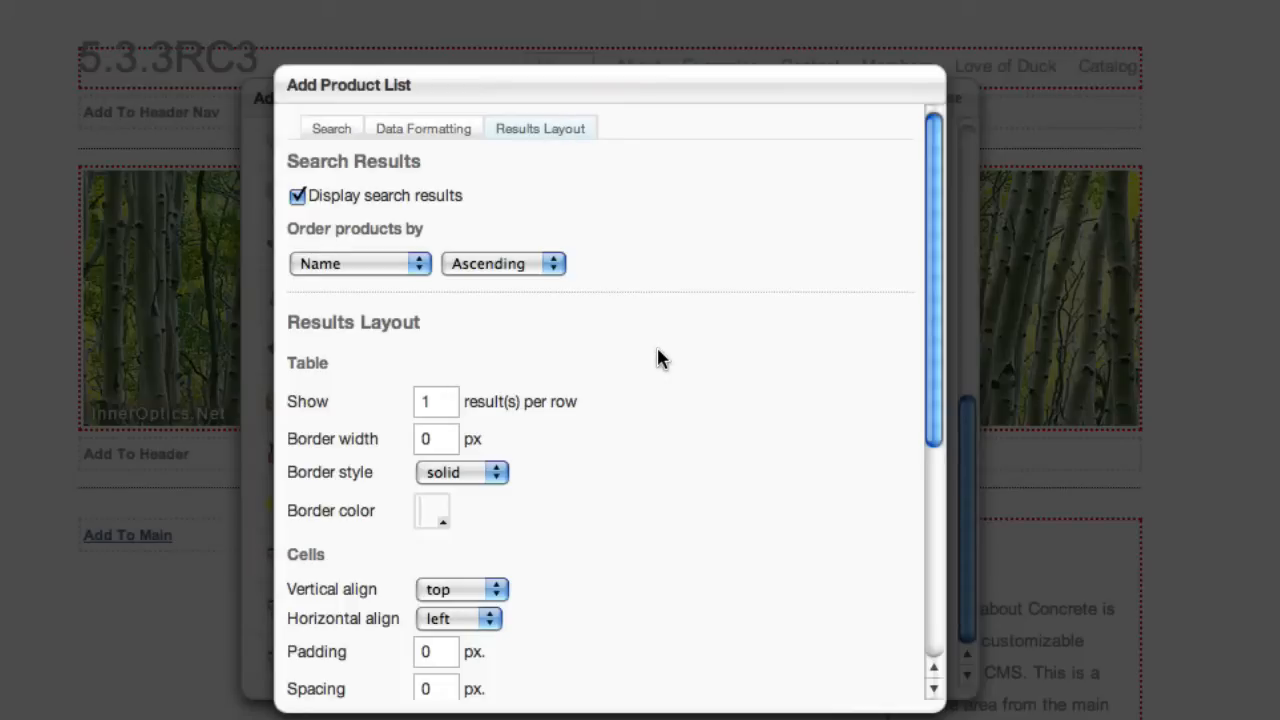
{"action": "left_click", "coordinate": [413, 266]}
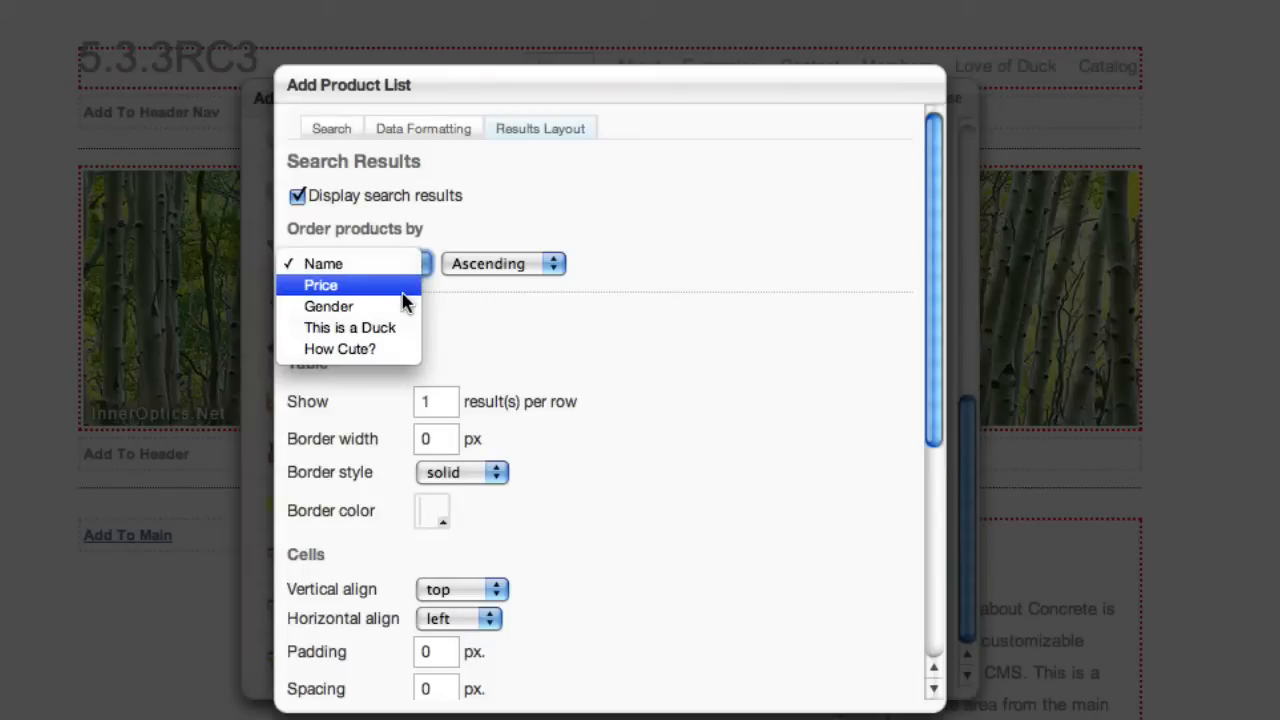
{"action": "left_click", "coordinate": [412, 287]}
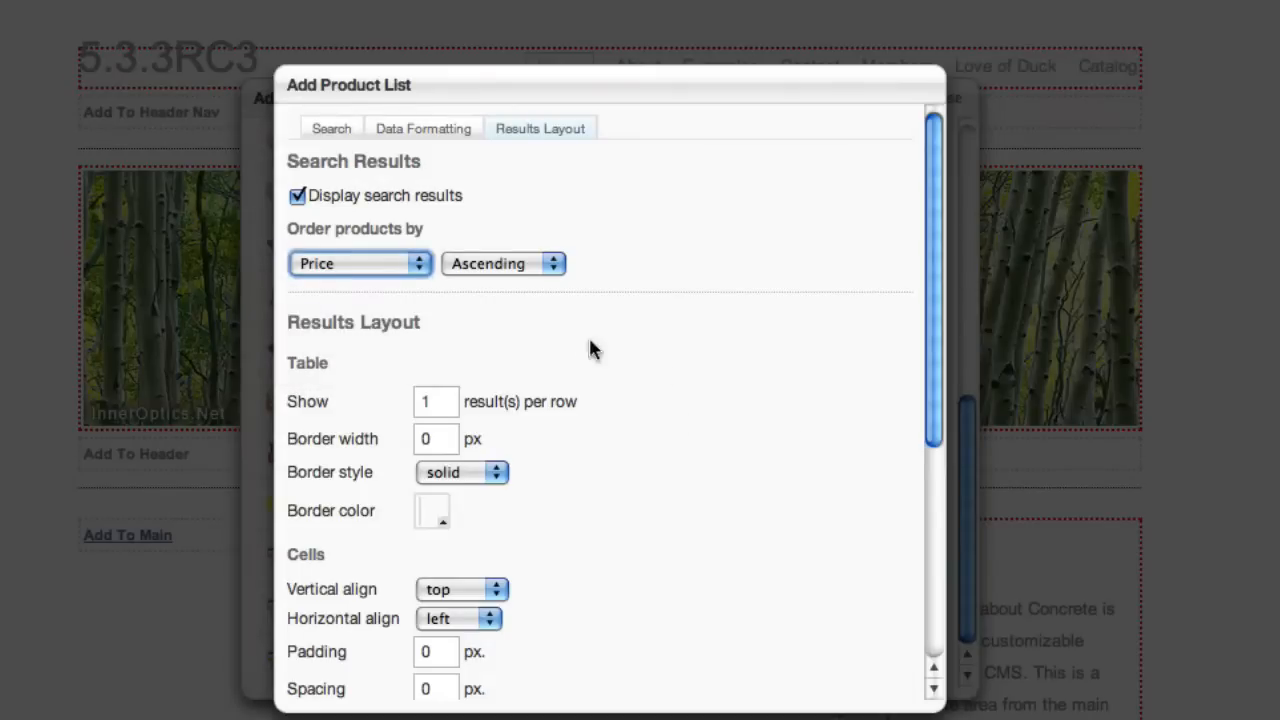
{"action": "left_click", "coordinate": [512, 264]}
{"action": "left_click", "coordinate": [511, 287]}
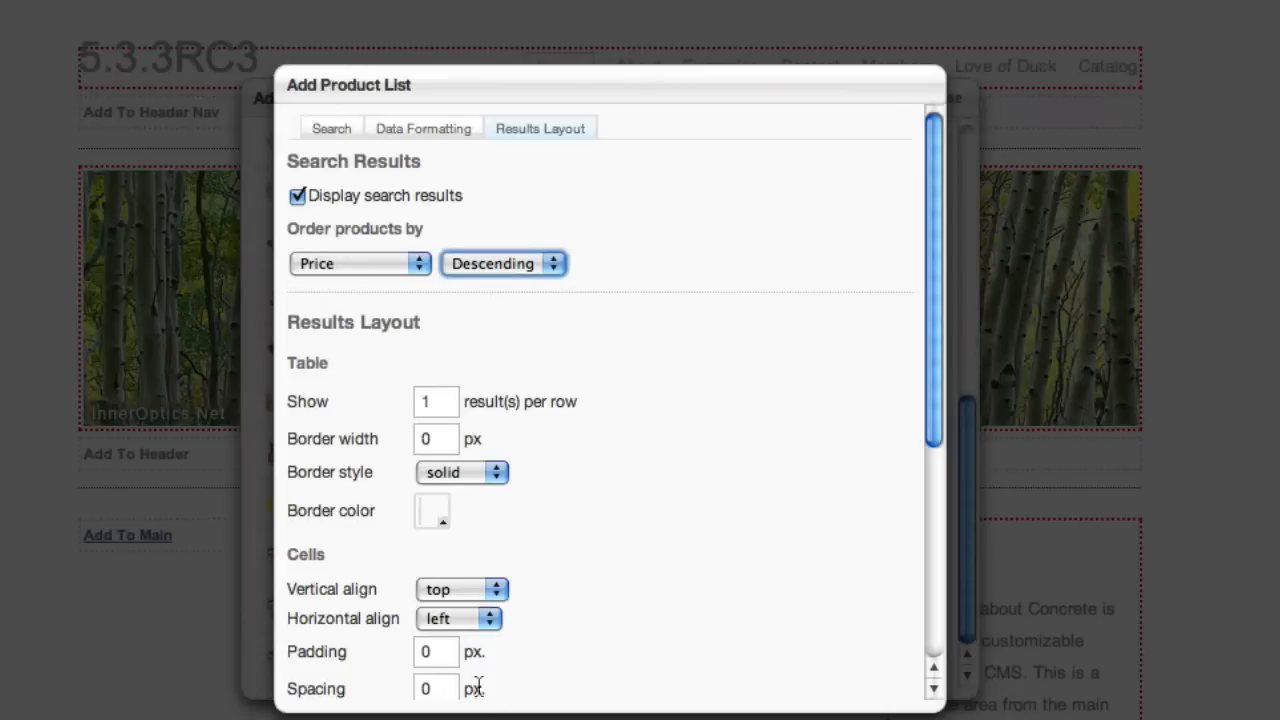
Show 2 products per page, with paging controls at the bottom only.
{"action": "scroll", "coordinate": [594, 546], "scroll_direction": "down", "scroll_amount": 5}
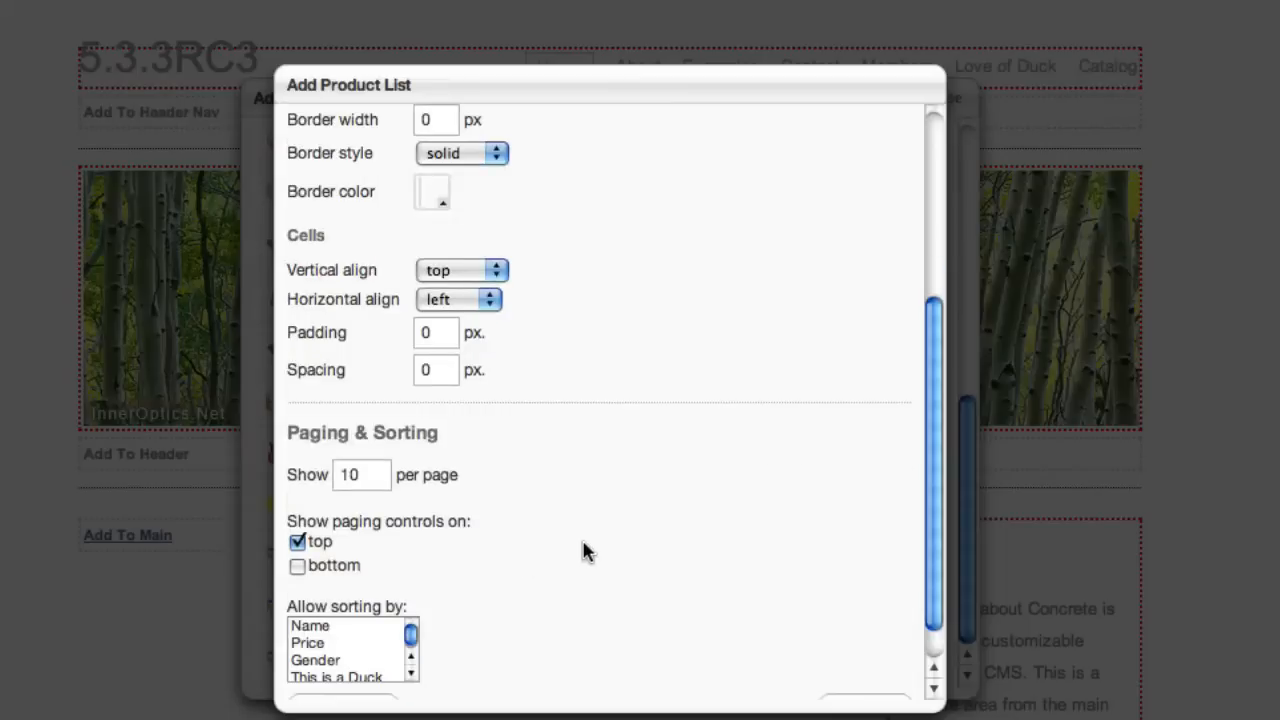
{"action": "left_click", "coordinate": [372, 474]}
{"action": "double_click", "coordinate": [368, 476]}
{"action": "type", "text": "2"}
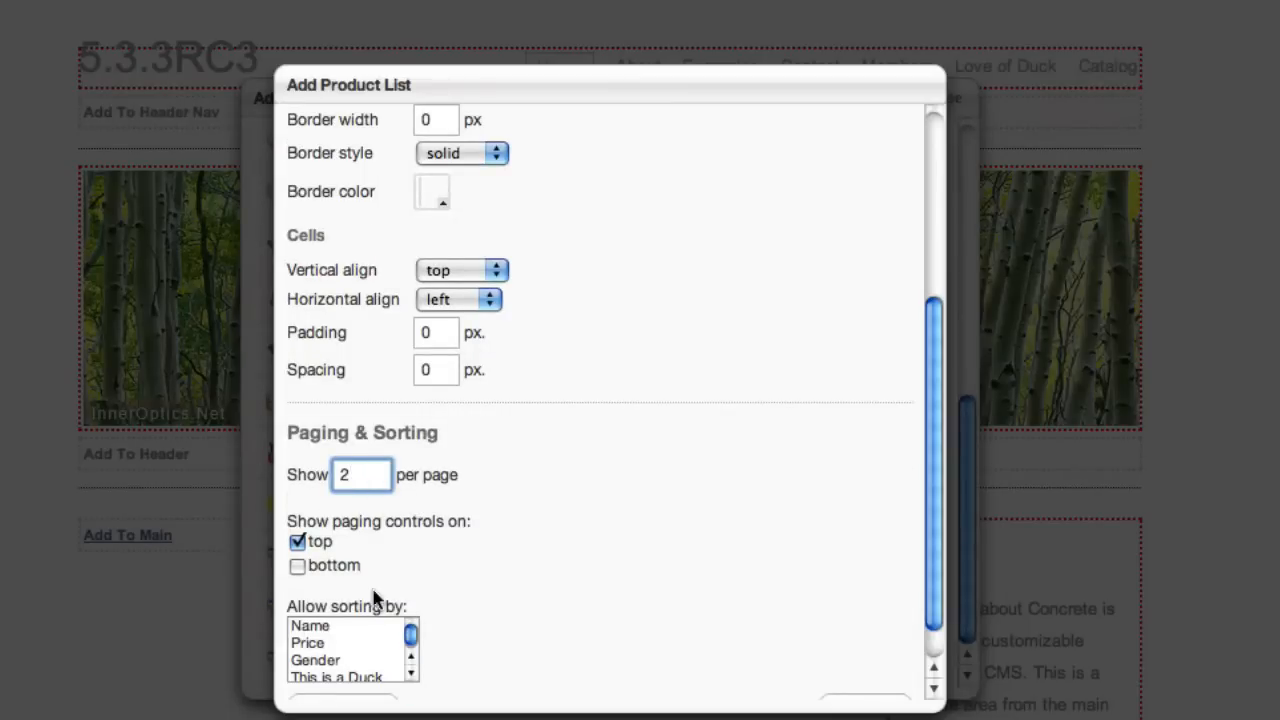
{"action": "left_click", "coordinate": [298, 566]}
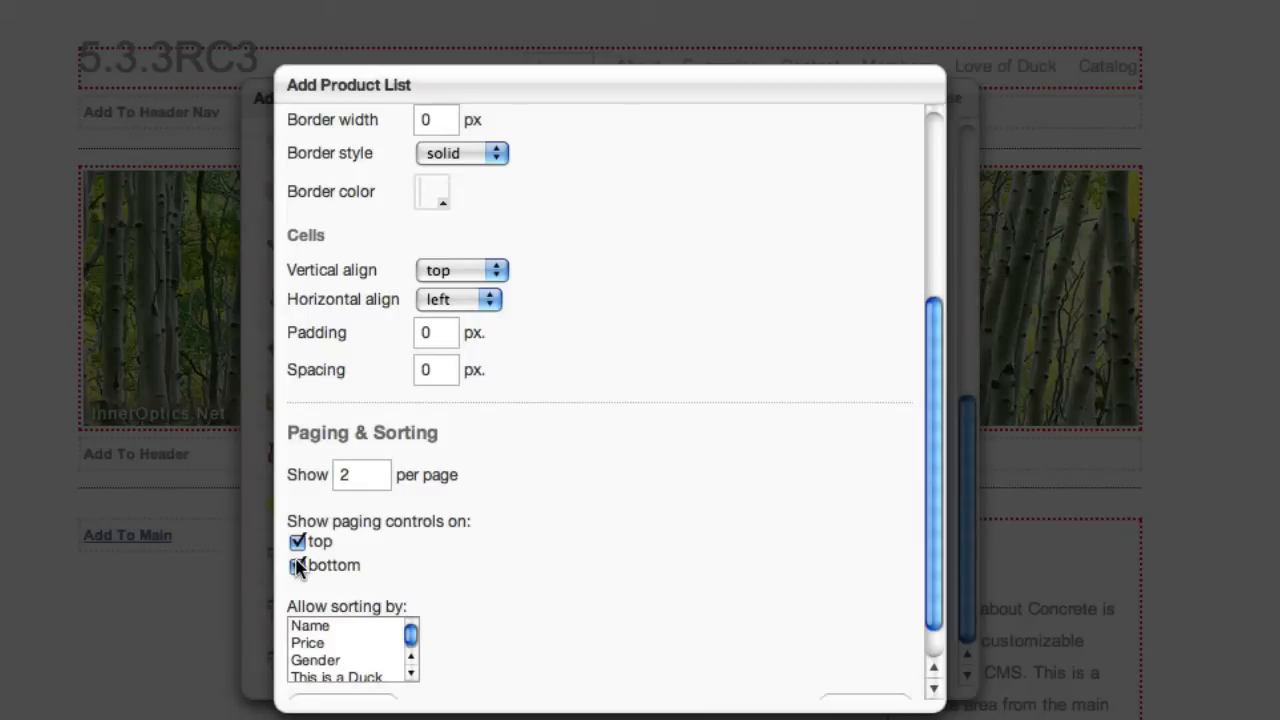
{"action": "left_click", "coordinate": [300, 542]}
Allow sorting by Name, Price and Gender, and add the configured product list to the page.
{"action": "left_click", "coordinate": [333, 625]}
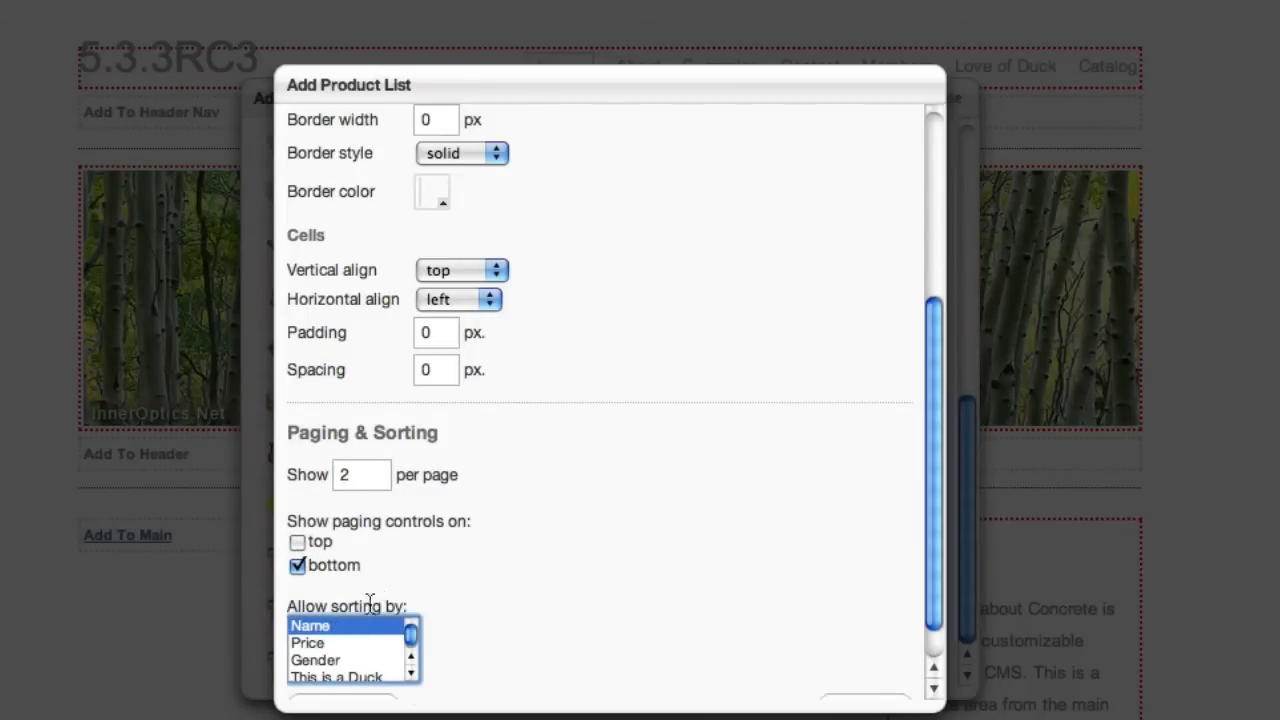
{"action": "left_click", "coordinate": [343, 642], "text": "shift"}
{"action": "left_click", "coordinate": [345, 660], "text": "shift"}
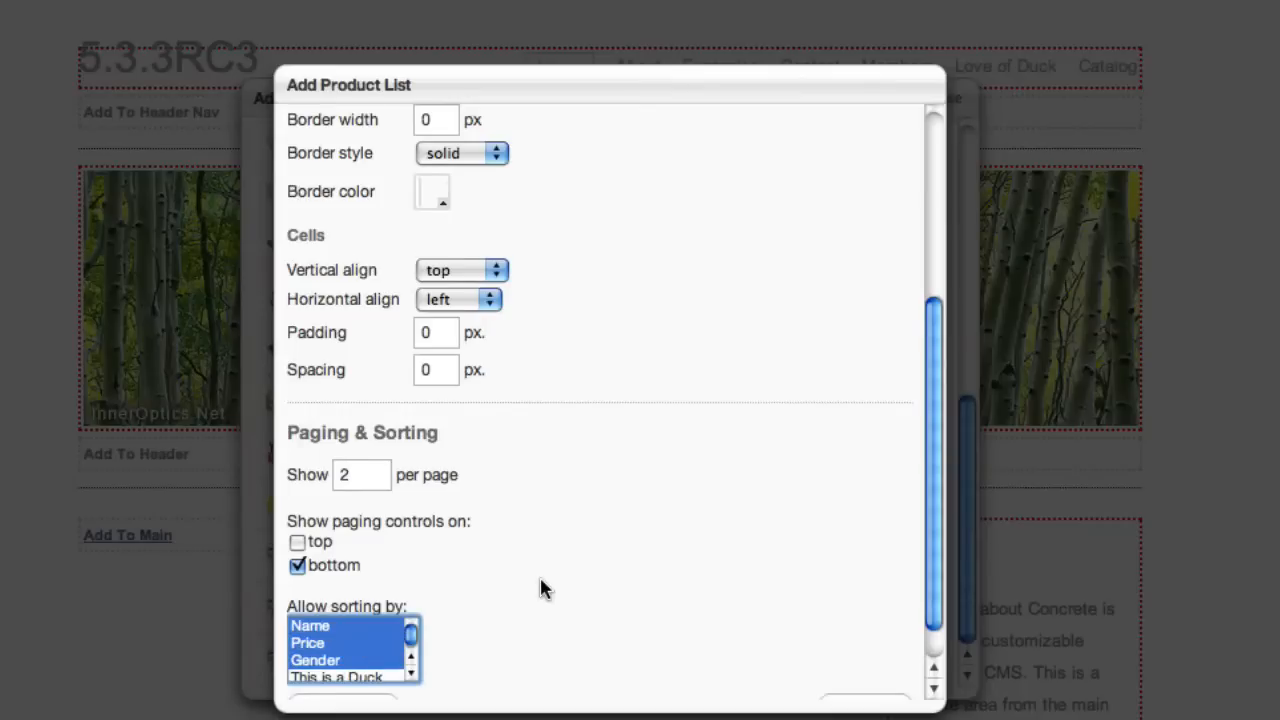
{"action": "scroll", "coordinate": [540, 586], "scroll_direction": "down", "scroll_amount": 2}
{"action": "left_click", "coordinate": [890, 684]}
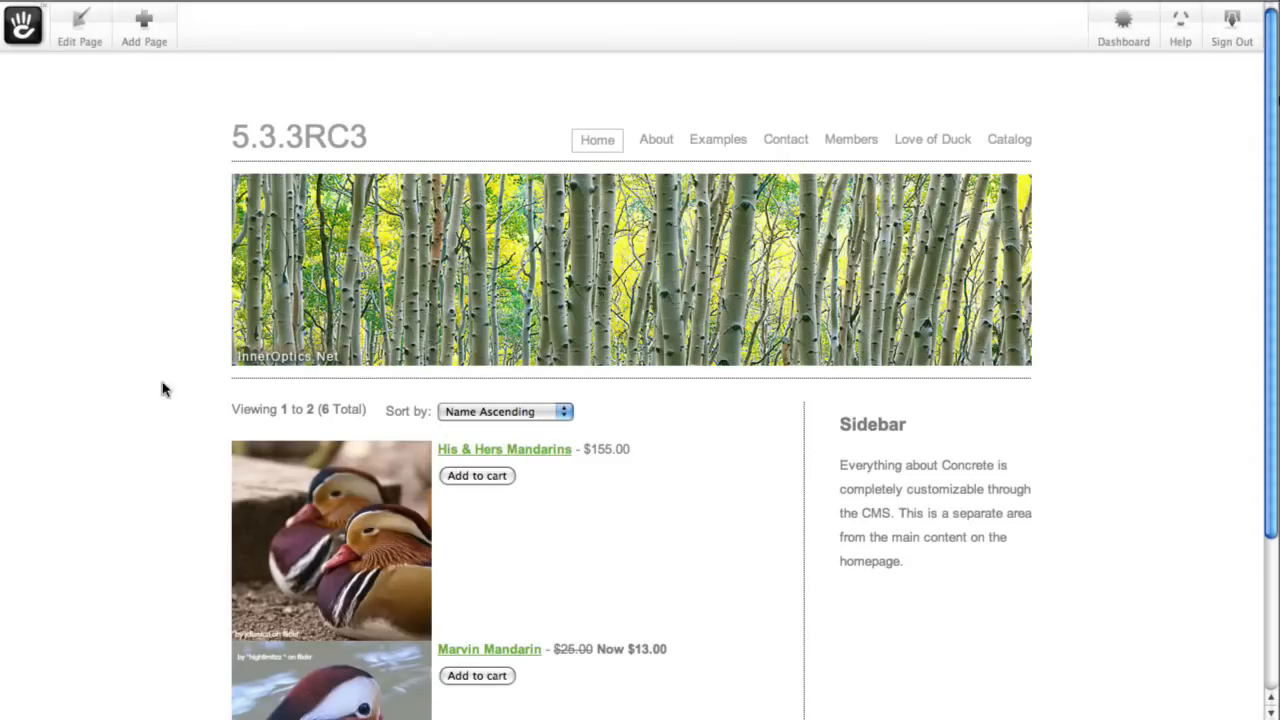
Look over the product list on the Home page and check the second page of its results.
{"action": "scroll", "coordinate": [168, 396], "scroll_direction": "down", "scroll_amount": 1}
{"action": "scroll", "coordinate": [168, 396], "scroll_direction": "down", "scroll_amount": 3}
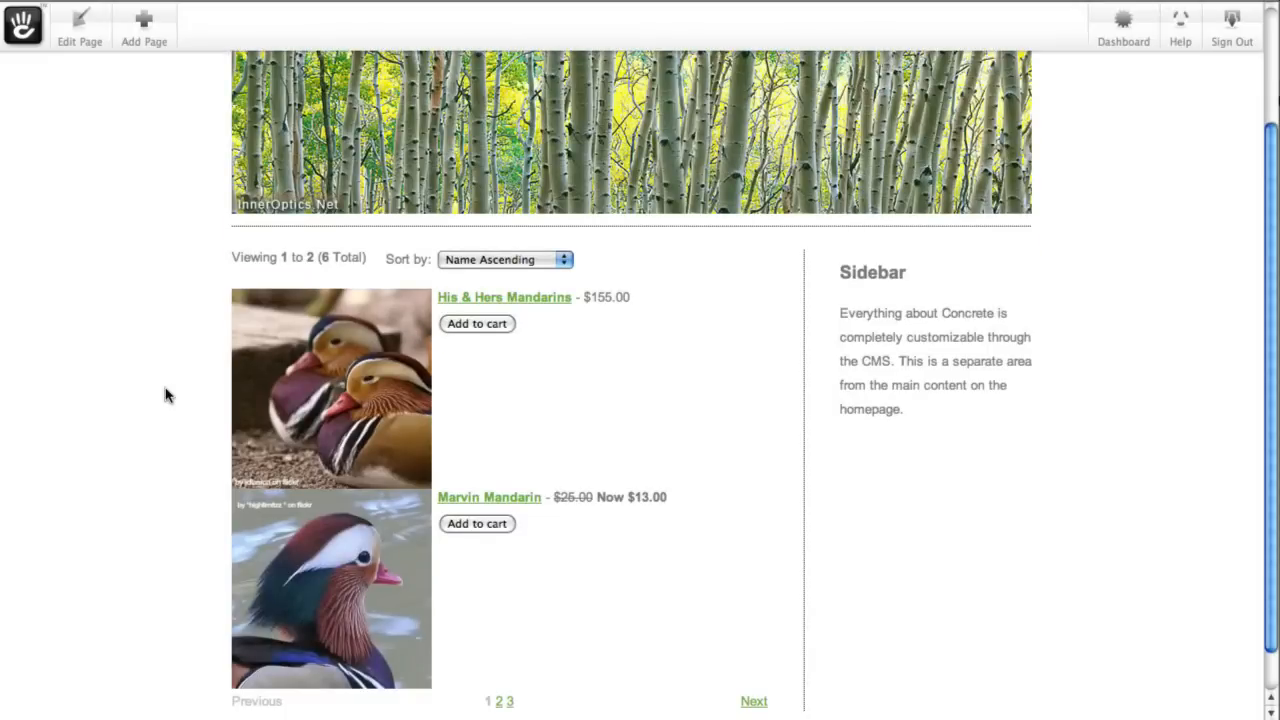
{"action": "left_click", "coordinate": [500, 703]}
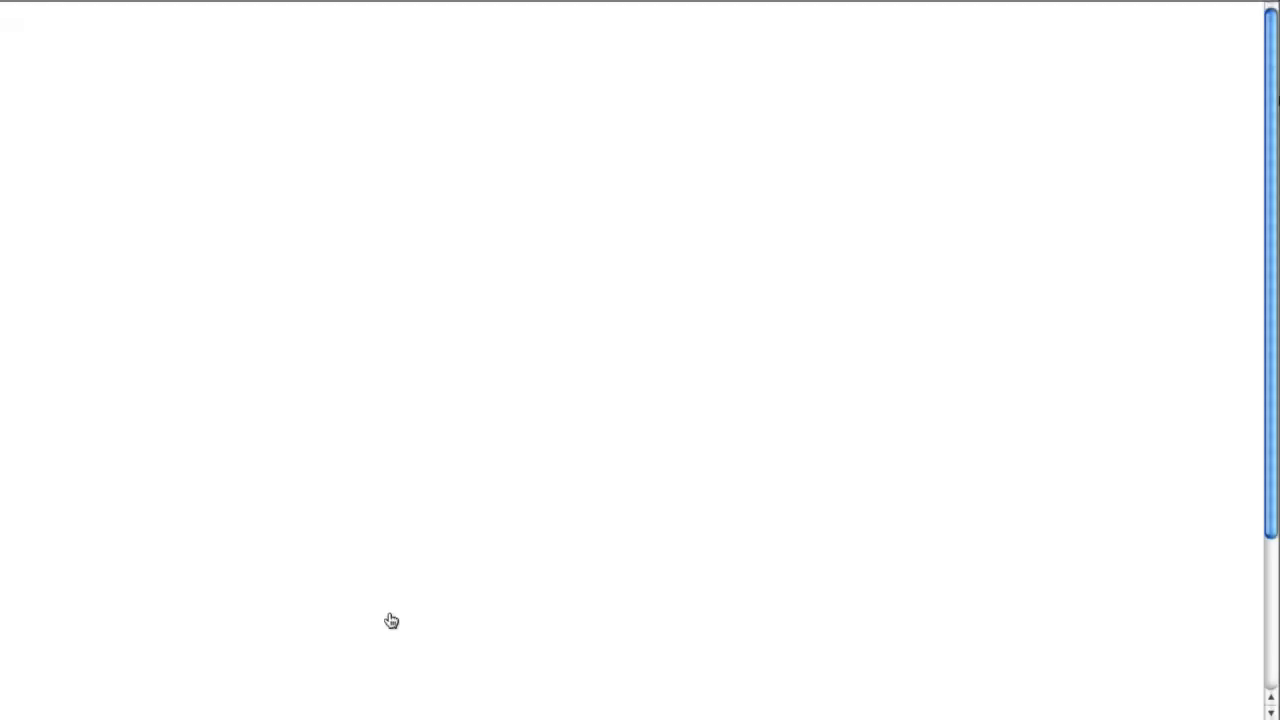
{"action": "scroll", "coordinate": [549, 612], "scroll_direction": "down", "scroll_amount": 2}
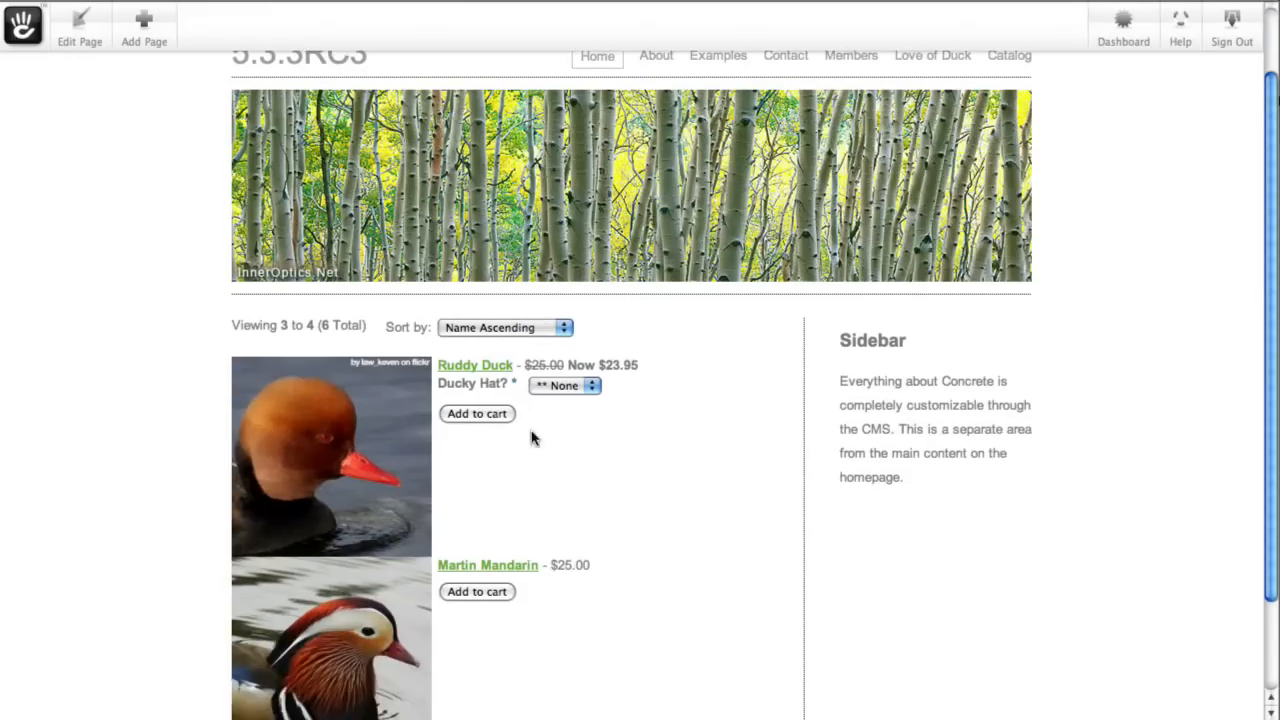
Try Price Descending as the displayed list's sort order, then return to the Home page in edit mode.
{"action": "left_click", "coordinate": [517, 329]}
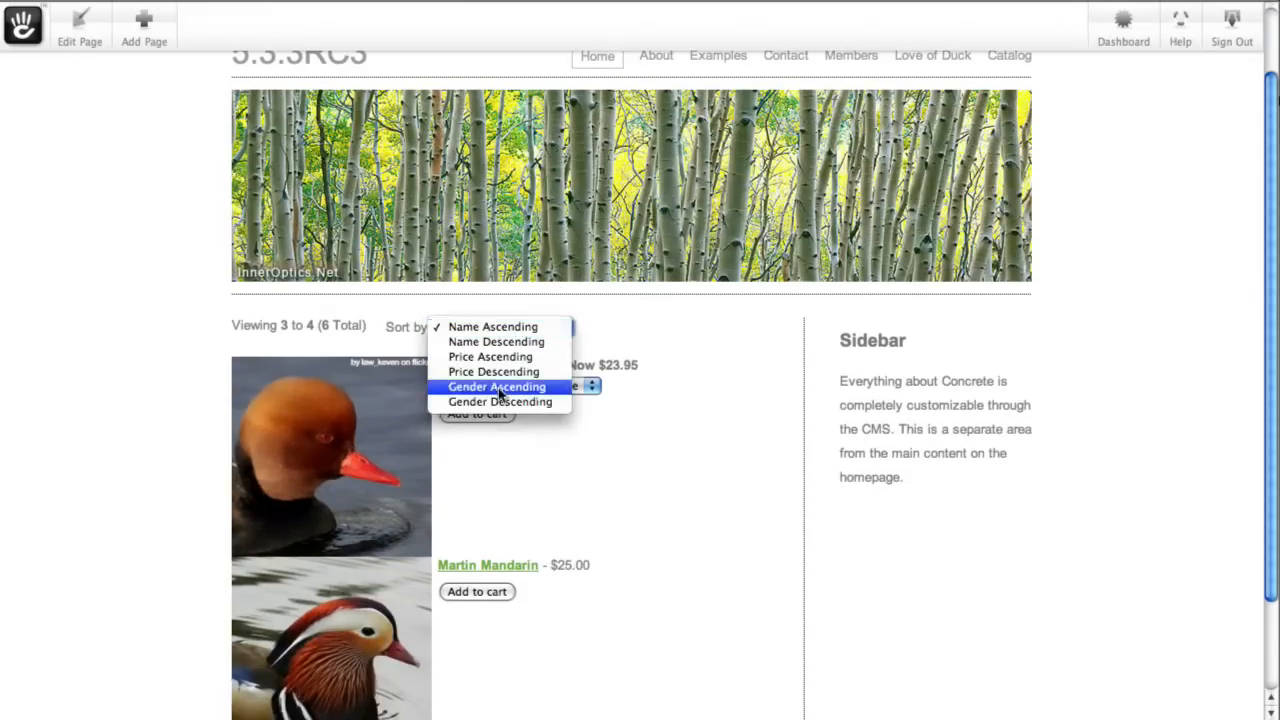
{"action": "left_click", "coordinate": [494, 372]}
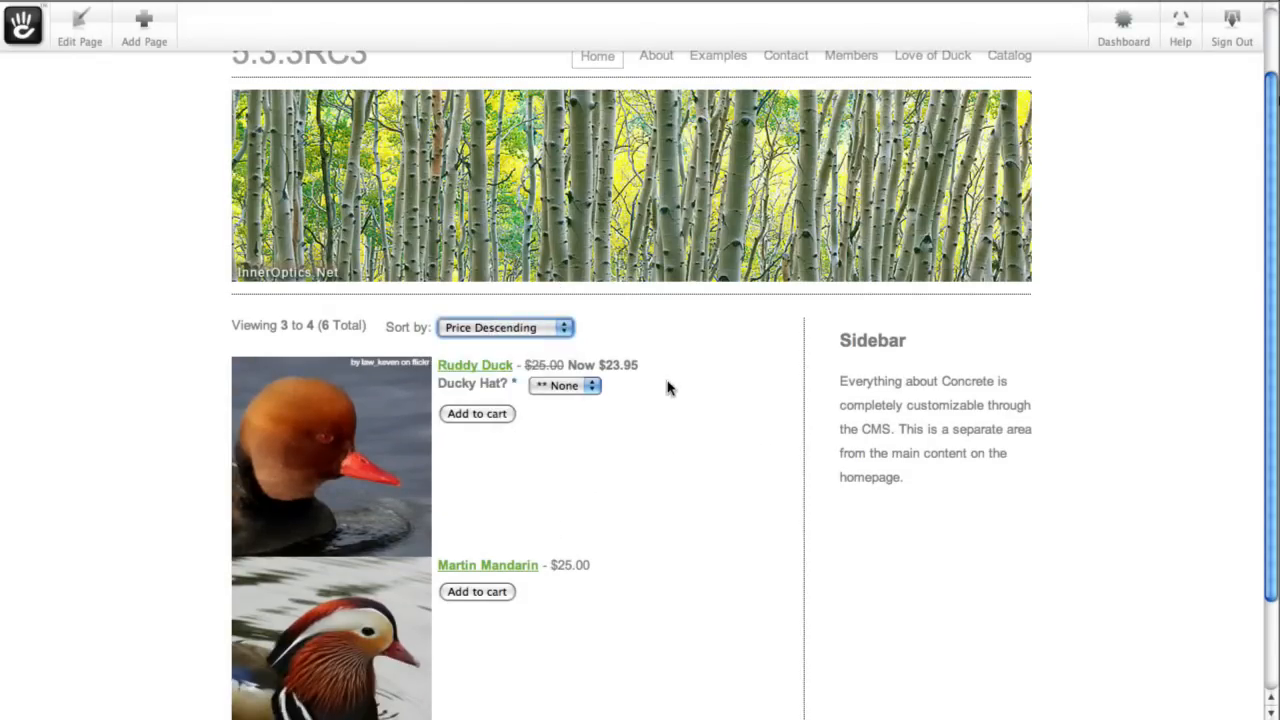
{"action": "key", "text": "super+Left"}
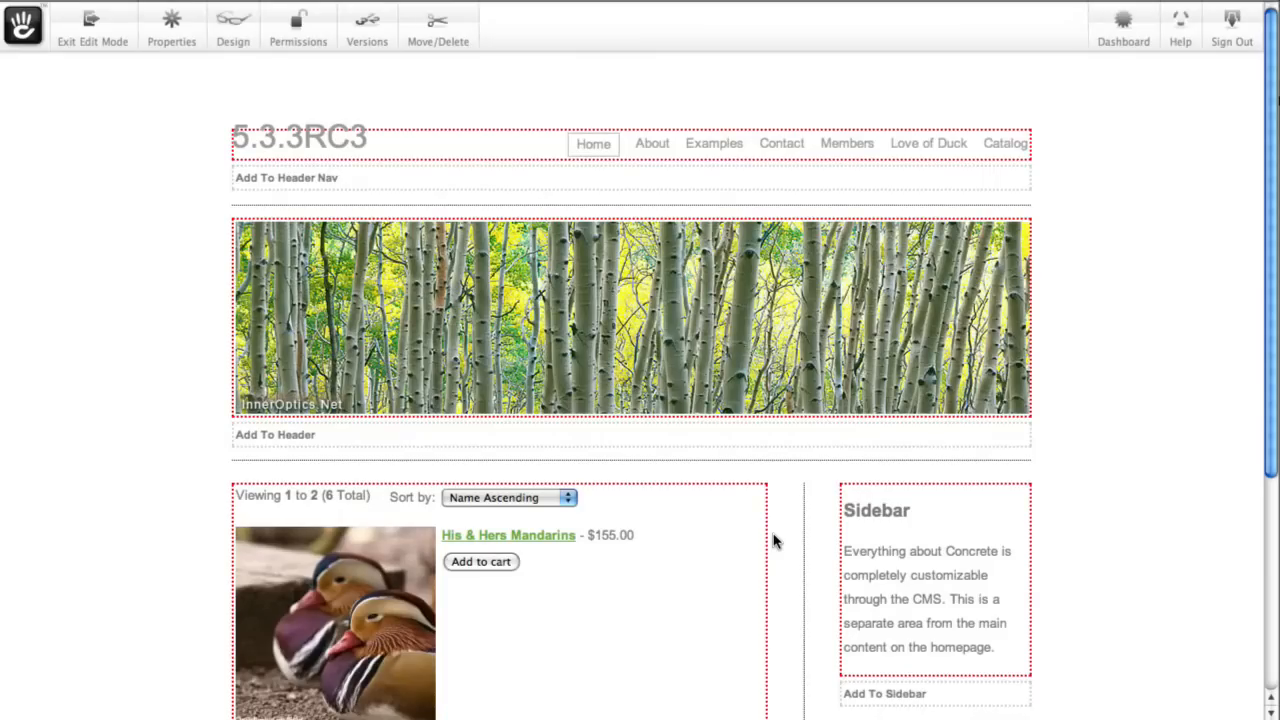
Open the Home page's product list block for editing and set its results layout to 2 results per row.
{"action": "left_click", "coordinate": [594, 566]}
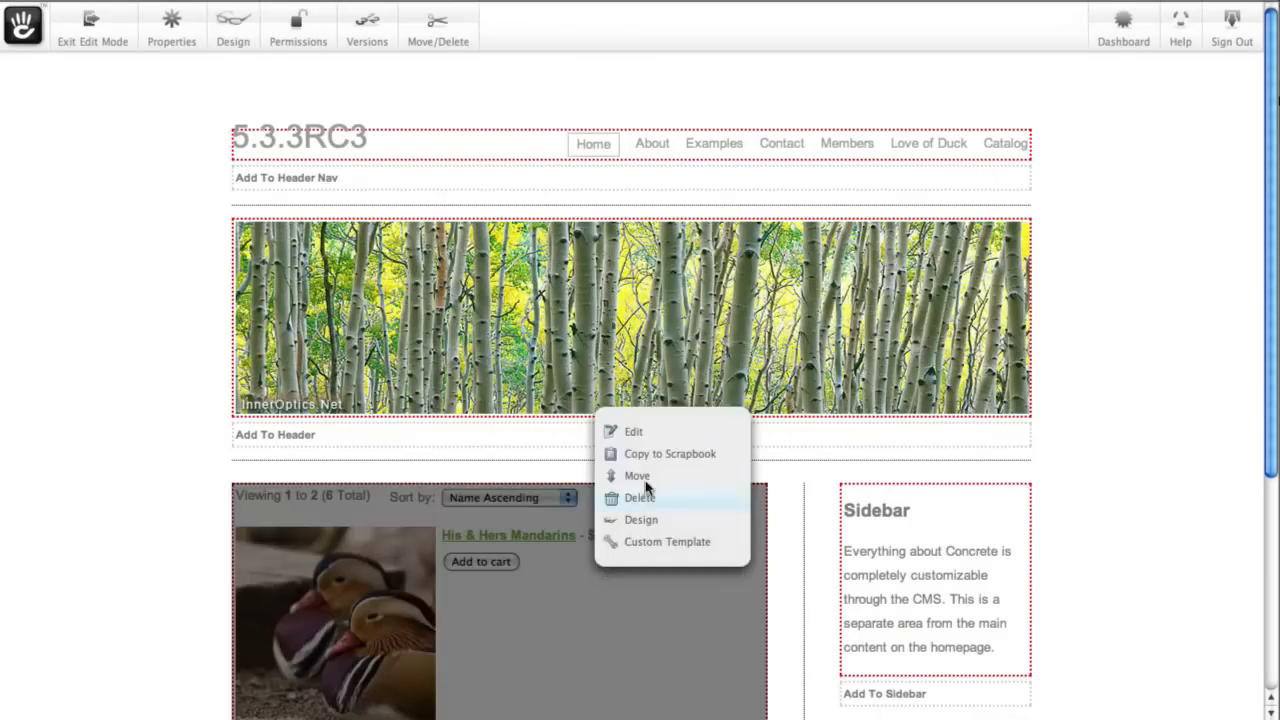
{"action": "left_click", "coordinate": [638, 432]}
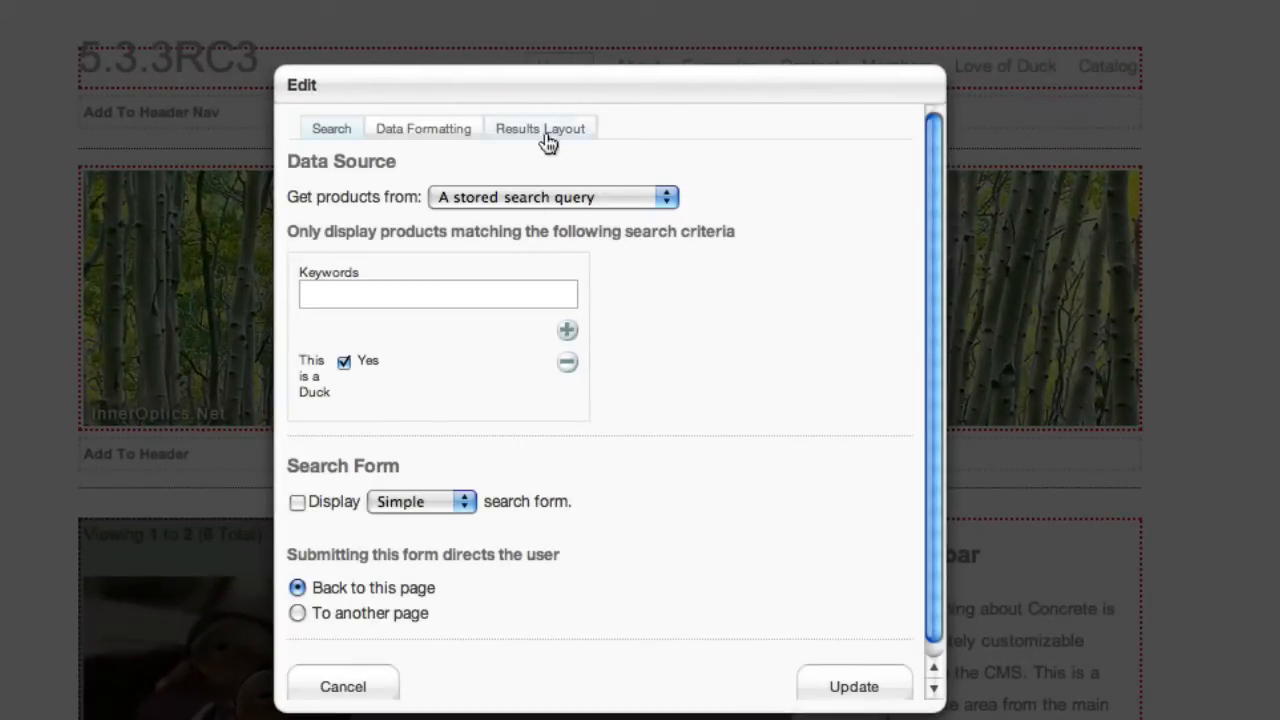
{"action": "left_click", "coordinate": [548, 140]}
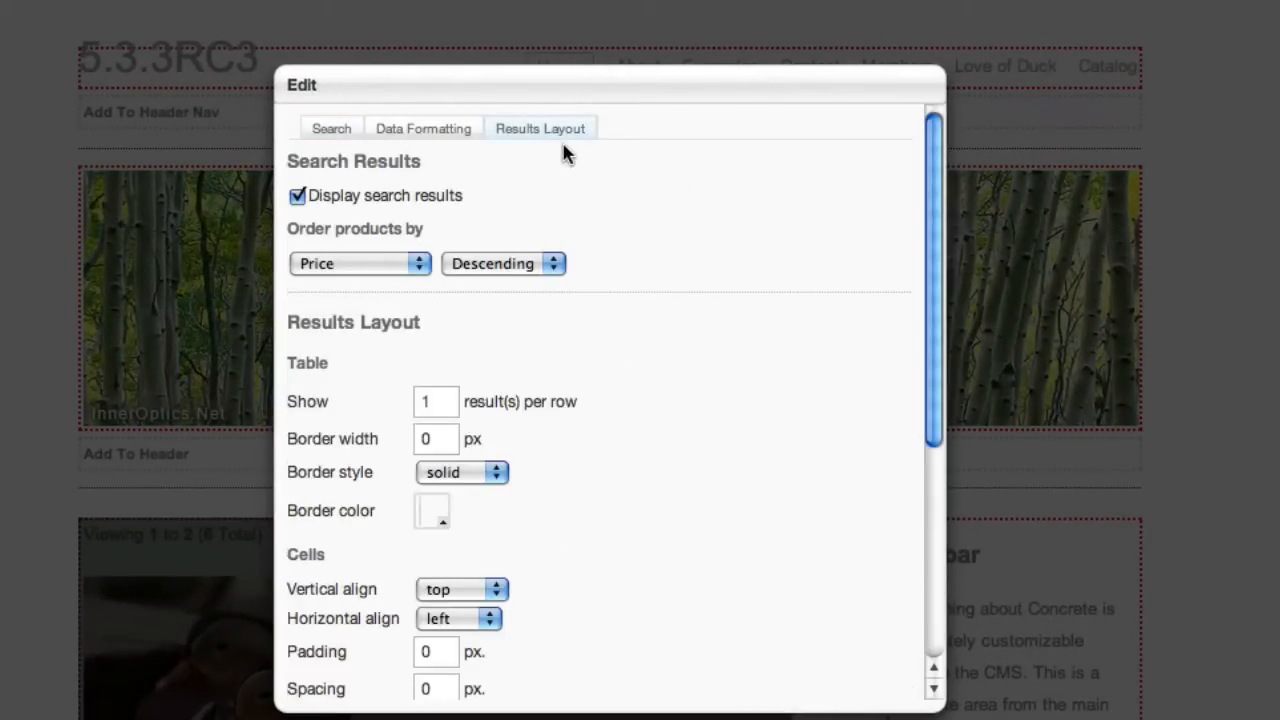
{"action": "double_click", "coordinate": [437, 402]}
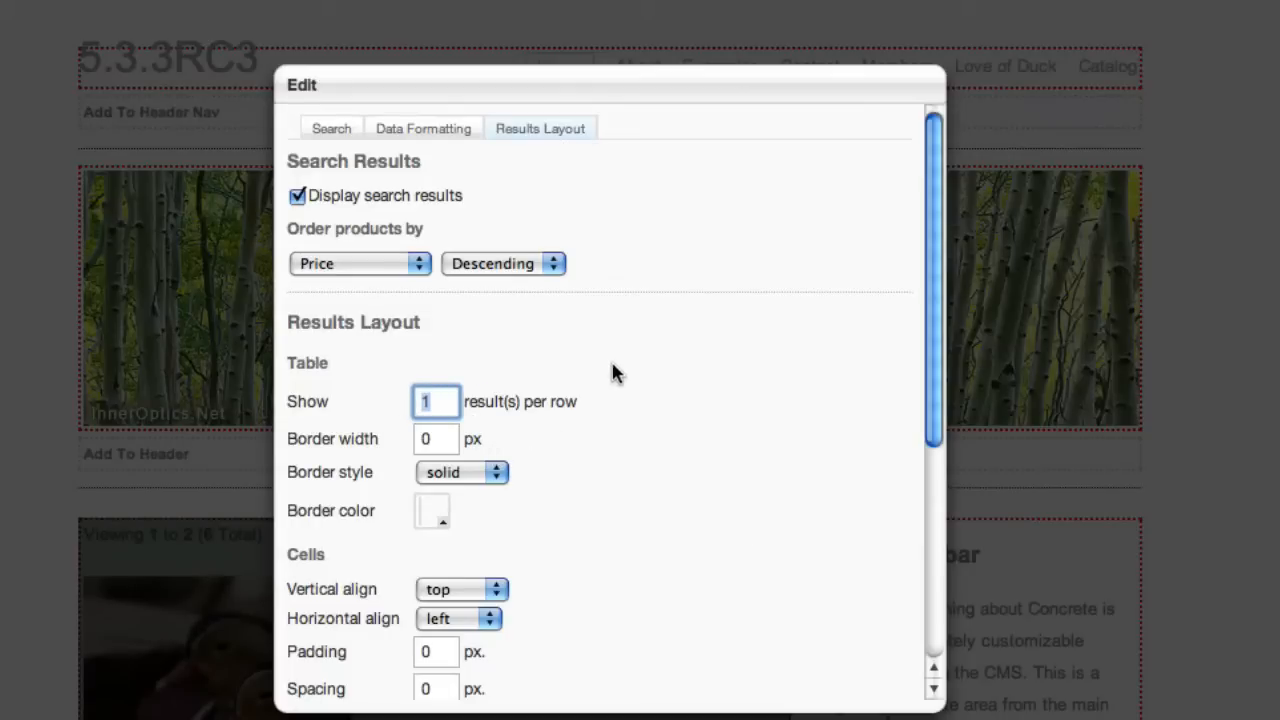
{"action": "type", "text": "2"}
Give the results table a dashed border, 1 px wide, in blue 1039e0.
{"action": "scroll", "coordinate": [595, 545], "scroll_direction": "down", "scroll_amount": 5}
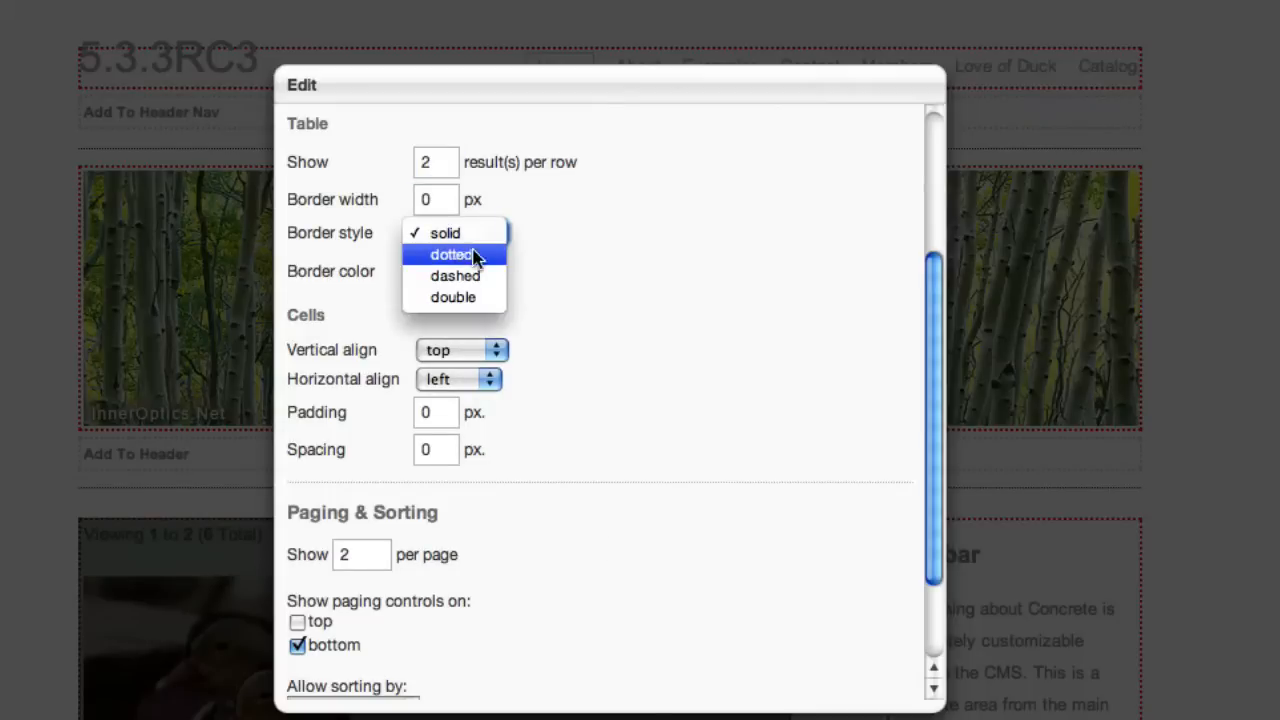
{"action": "left_click", "coordinate": [481, 276]}
{"action": "double_click", "coordinate": [428, 199]}
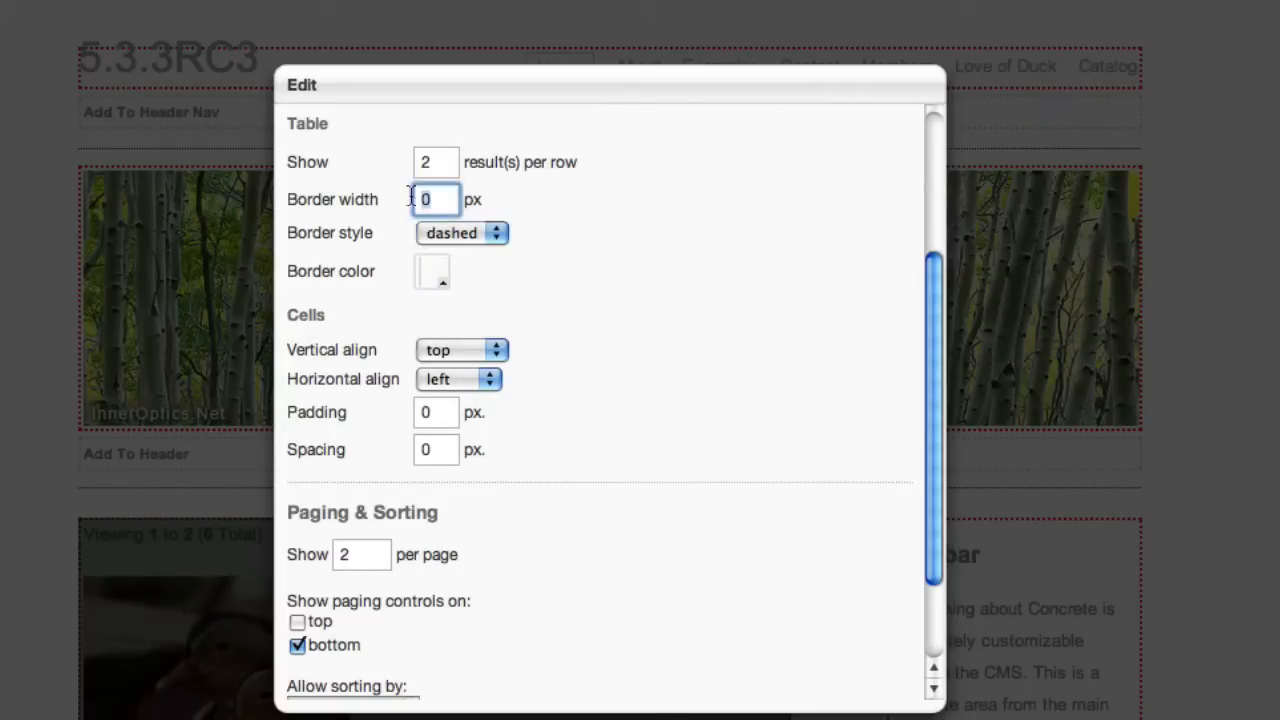
{"action": "type", "text": "1"}
{"action": "left_click", "coordinate": [438, 271]}
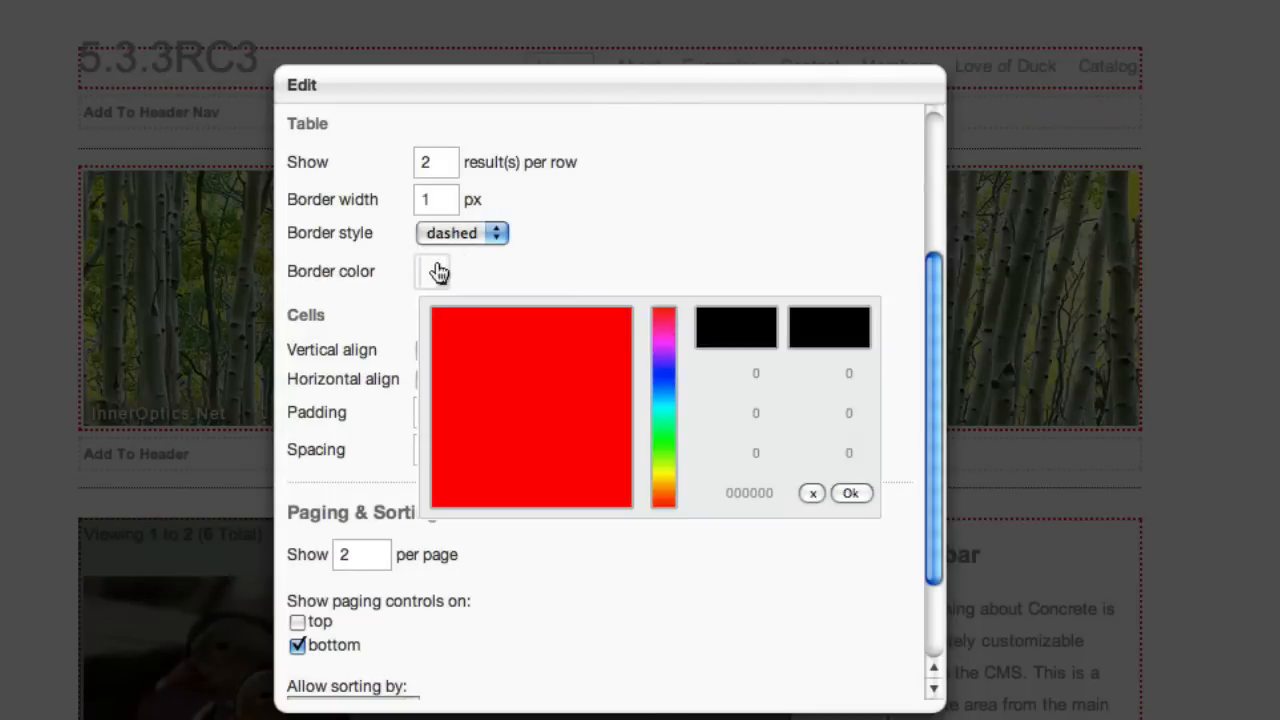
{"action": "left_click", "coordinate": [662, 381]}
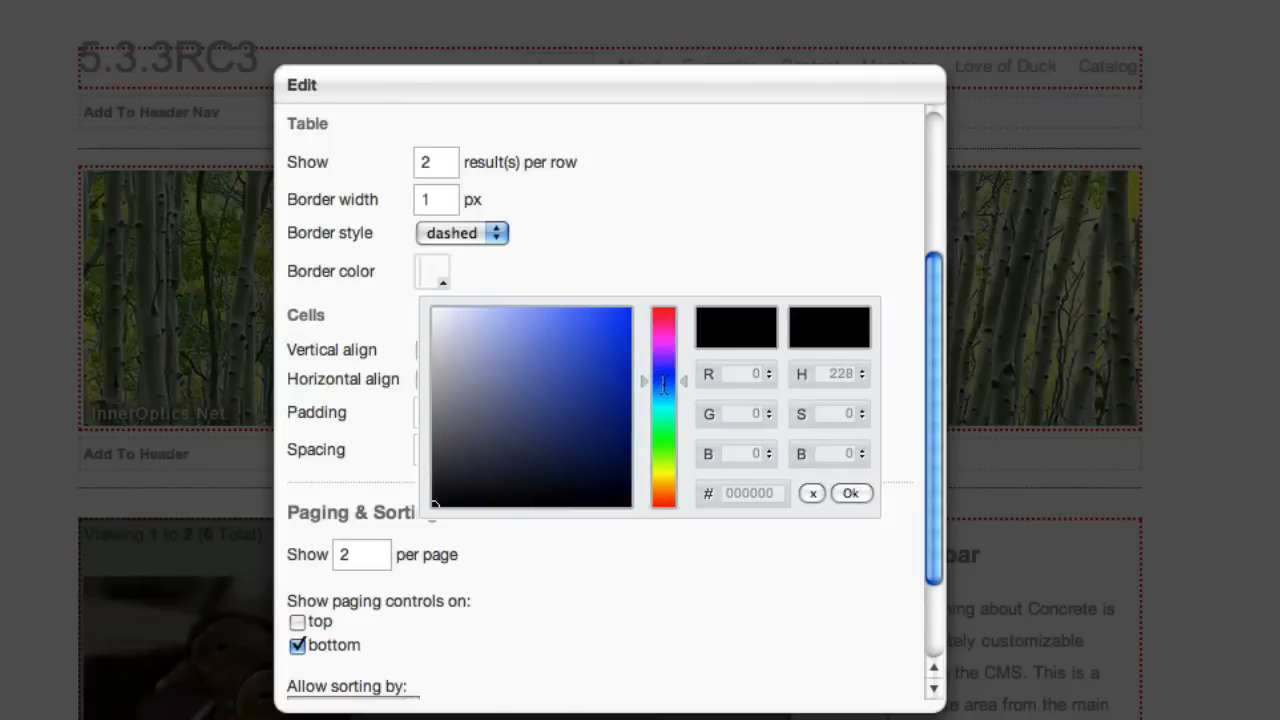
{"action": "left_click", "coordinate": [617, 332]}
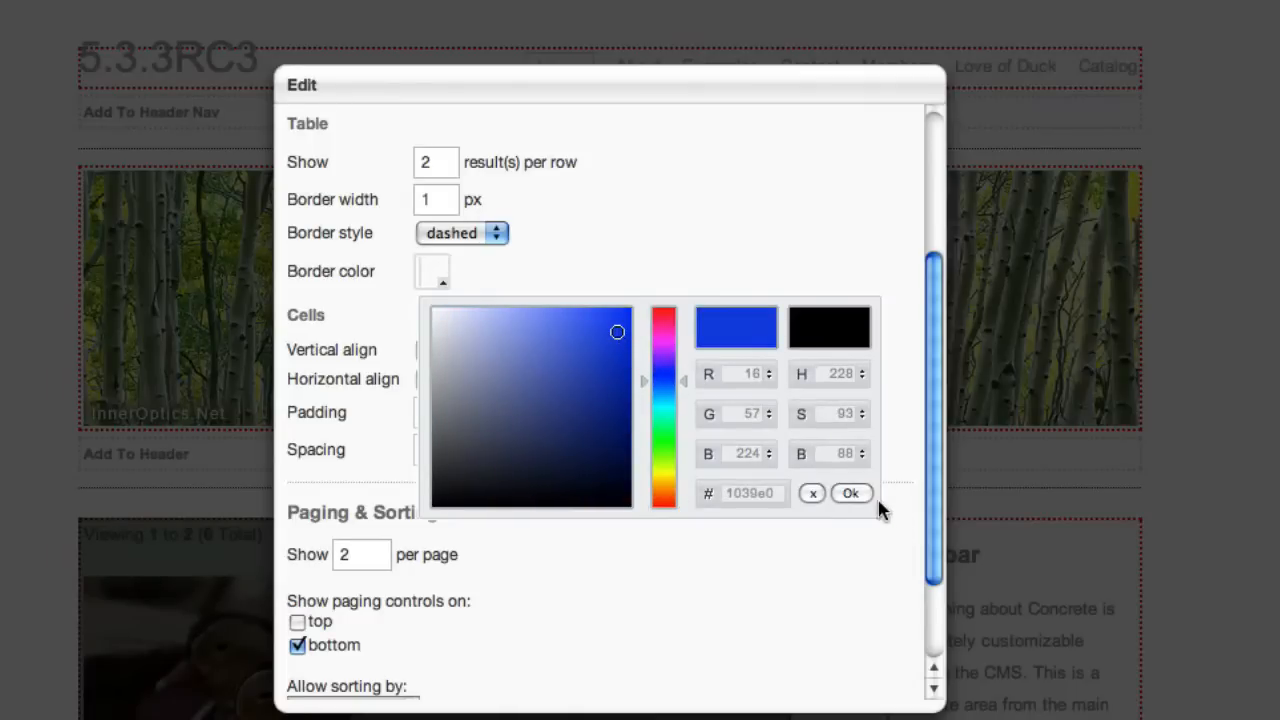
{"action": "left_click", "coordinate": [843, 491]}
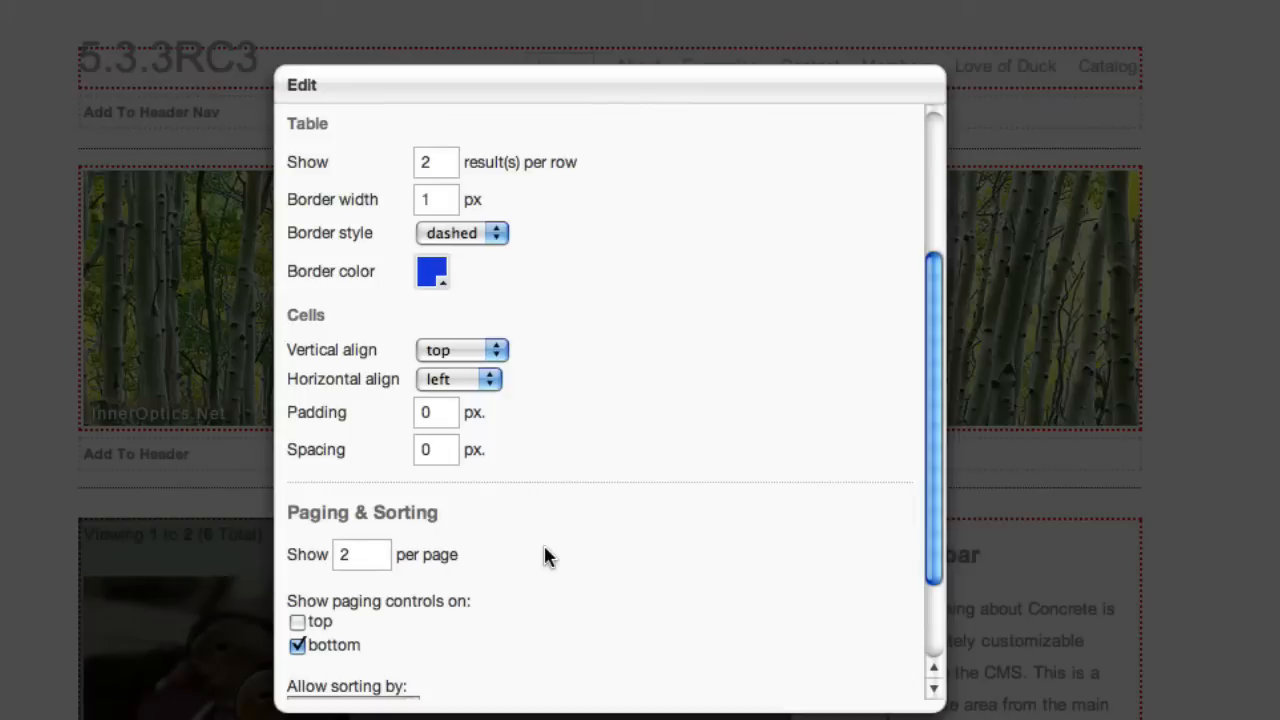
Show 10 products per page, deselect Name, Price and Gender as sorting options, and update the block.
{"action": "double_click", "coordinate": [362, 560]}
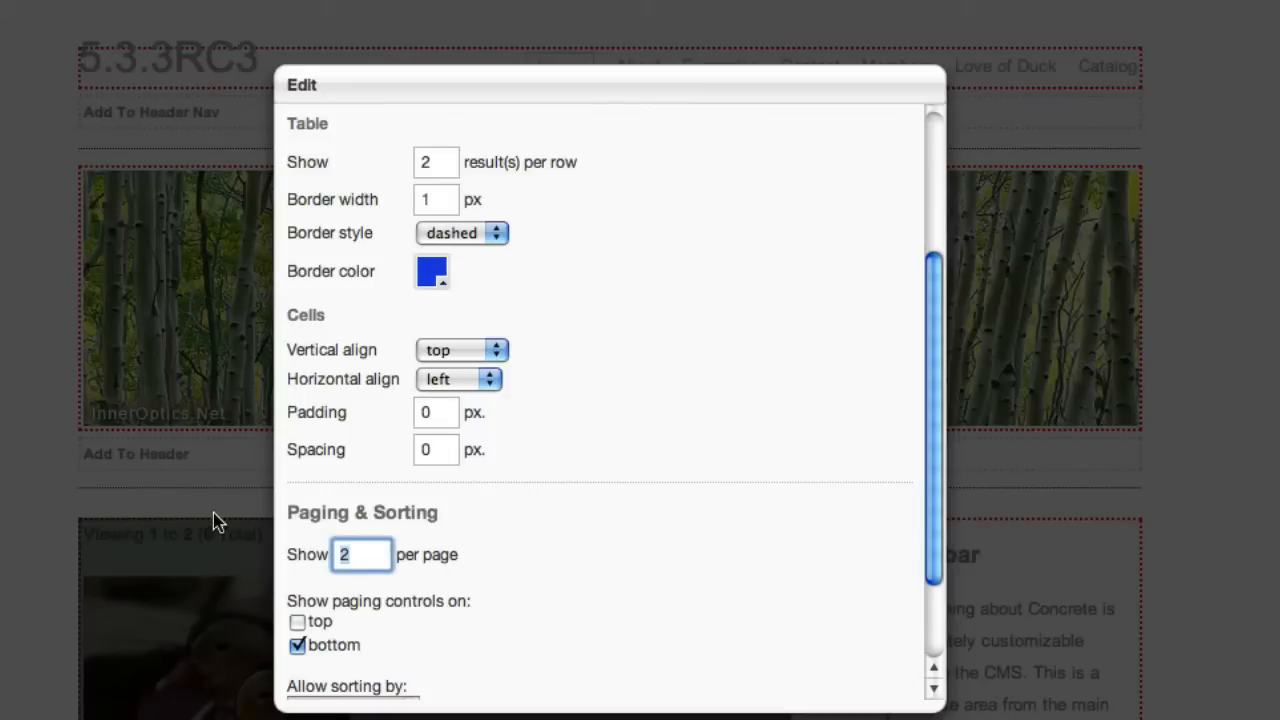
{"action": "type", "text": "10"}
{"action": "left_click", "coordinate": [624, 571]}
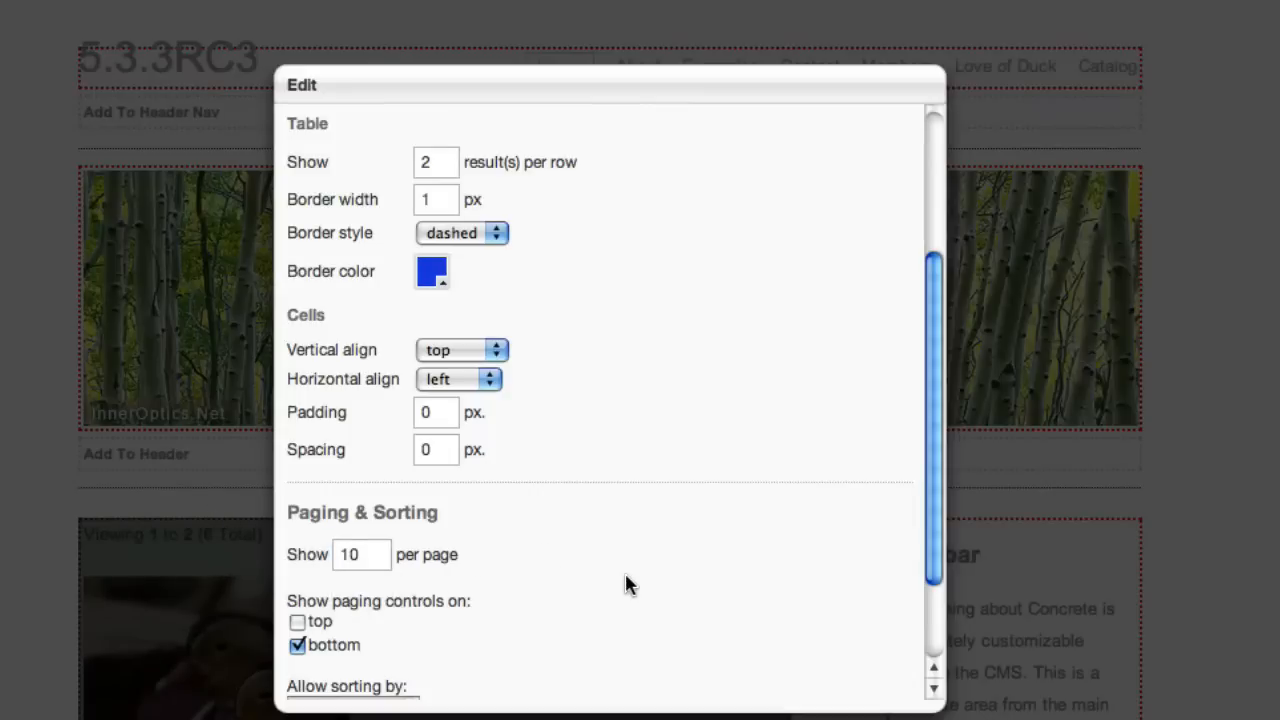
{"action": "scroll", "coordinate": [624, 571], "scroll_direction": "down", "scroll_amount": 3}
{"action": "left_click", "coordinate": [371, 584], "text": "super"}
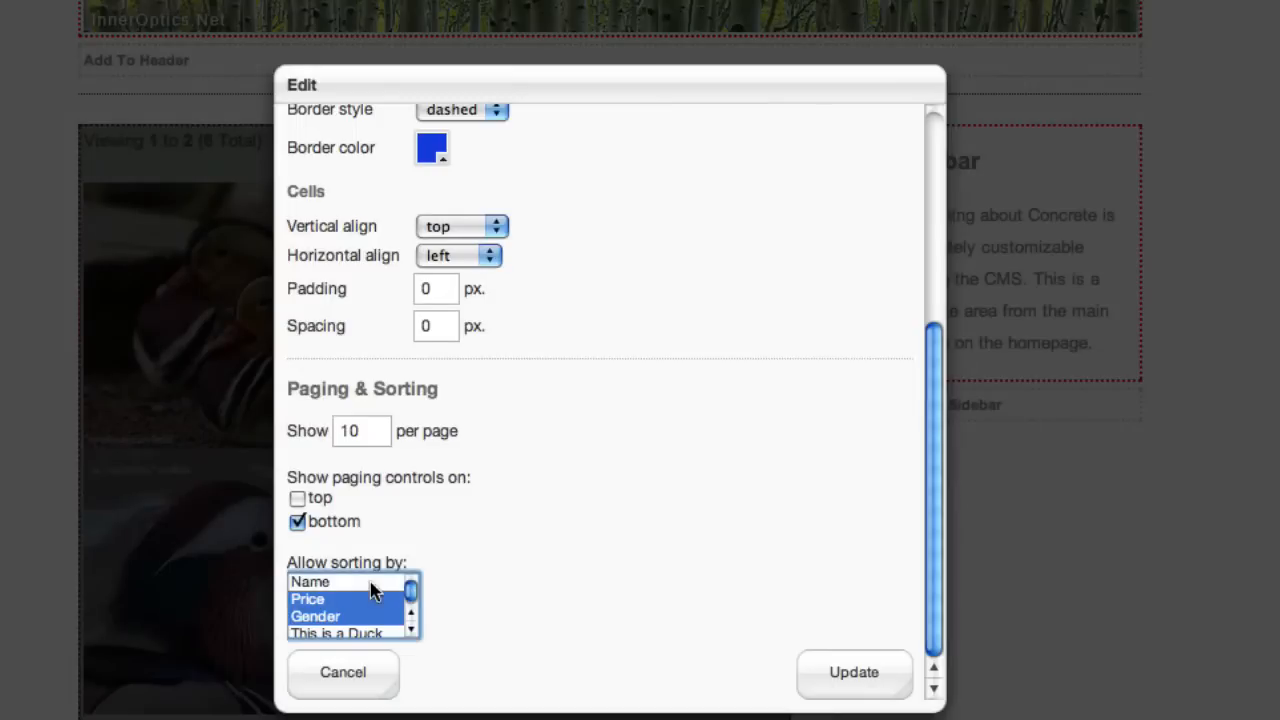
{"action": "left_click", "coordinate": [359, 603], "text": "super"}
{"action": "left_click", "coordinate": [358, 611], "text": "super"}
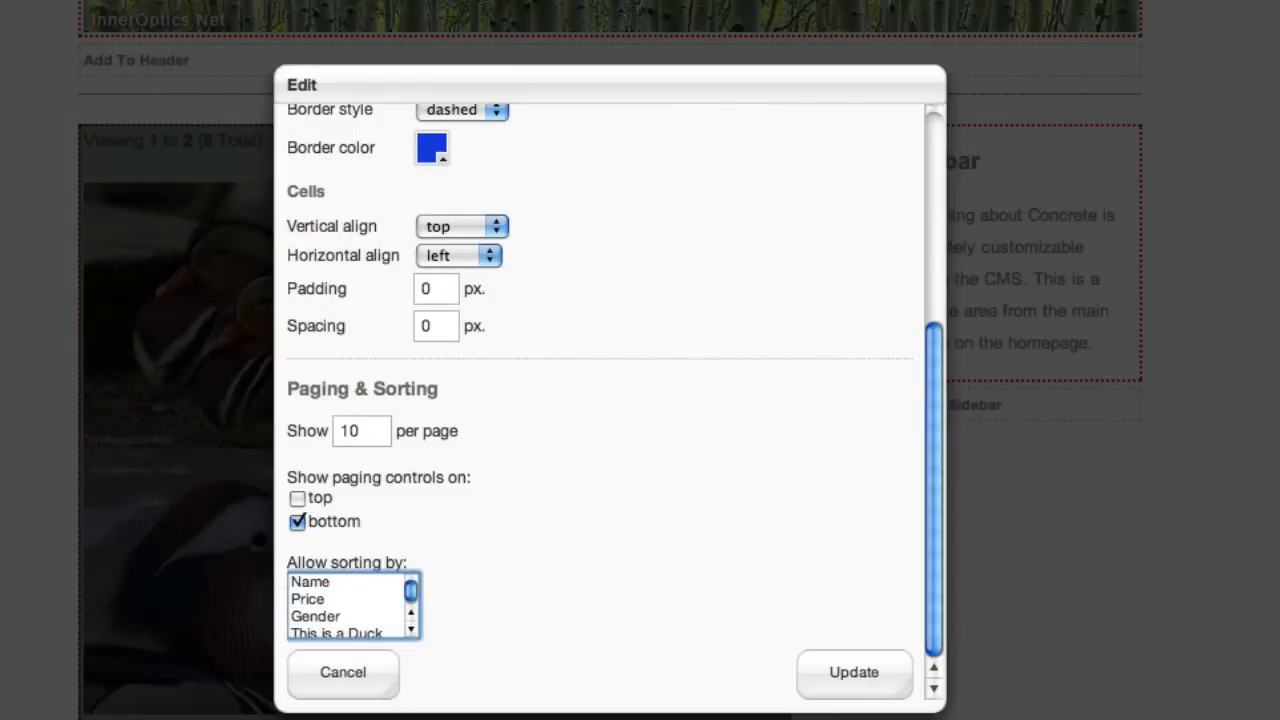
{"action": "left_click", "coordinate": [849, 688]}
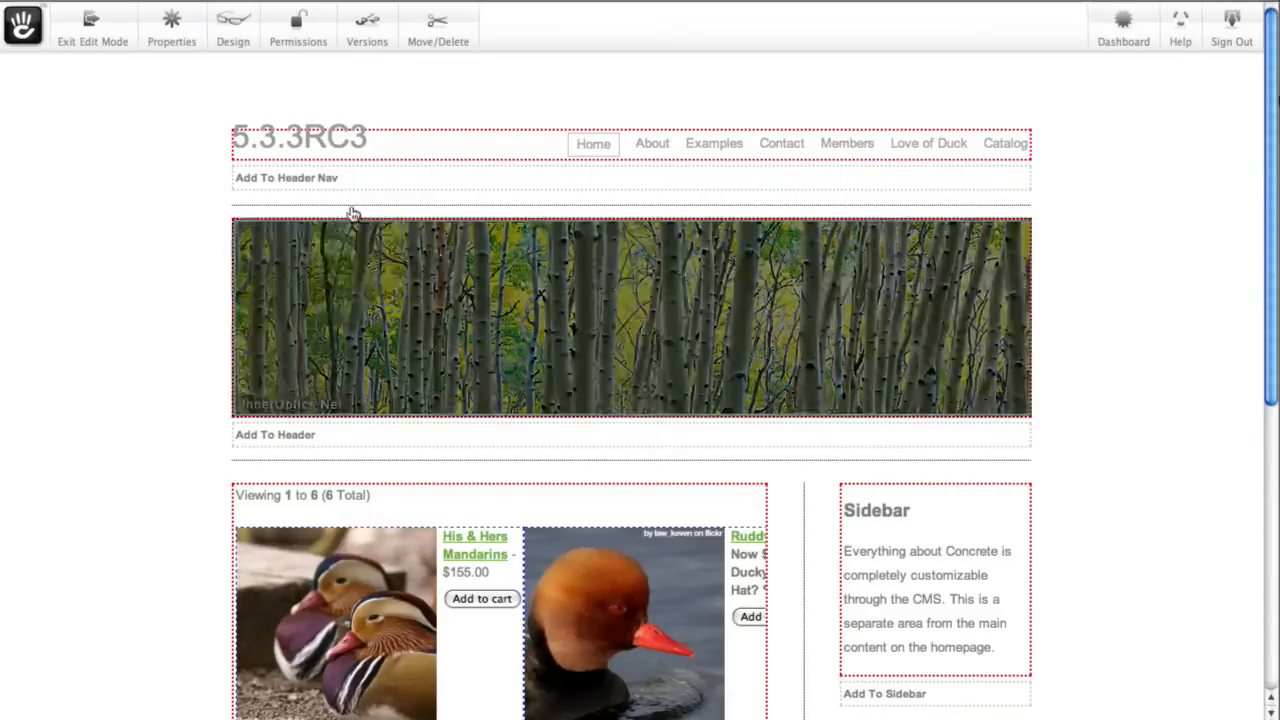
Publish the Home page edits and look over the resulting product table.
{"action": "left_click", "coordinate": [88, 32]}
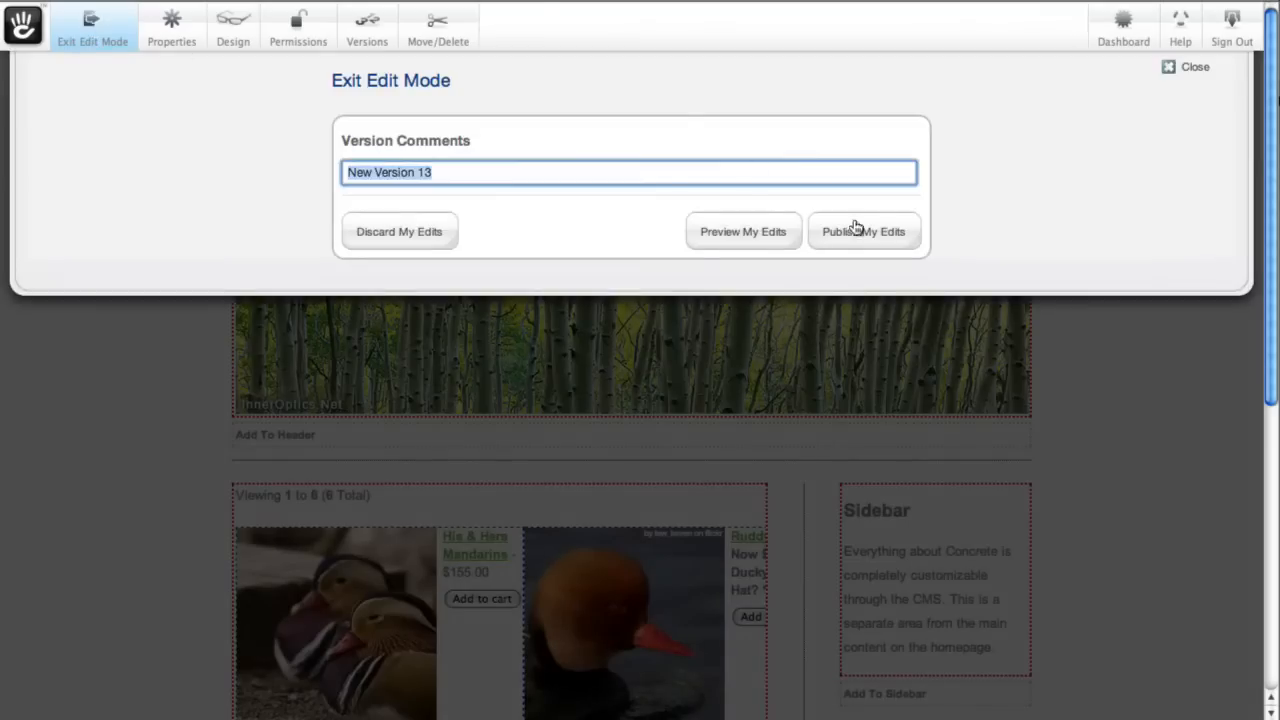
{"action": "left_click", "coordinate": [863, 231]}
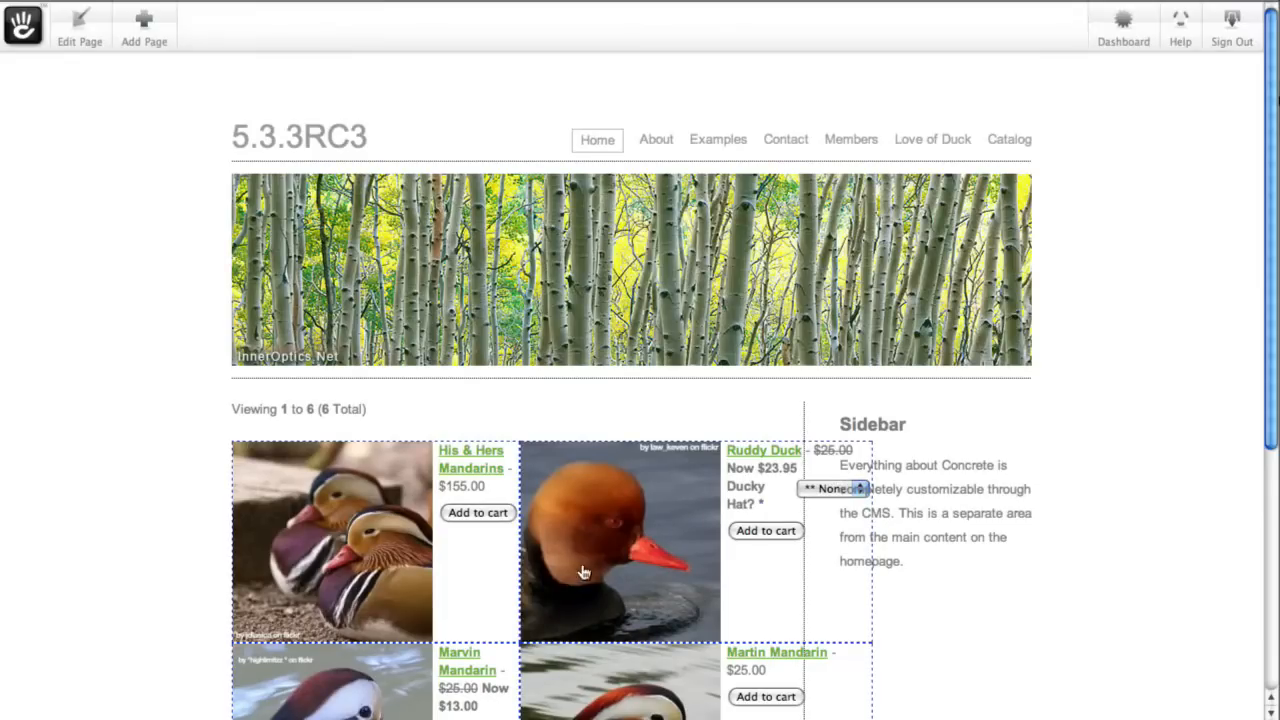
{"action": "scroll", "coordinate": [588, 570], "scroll_direction": "down", "scroll_amount": 3}
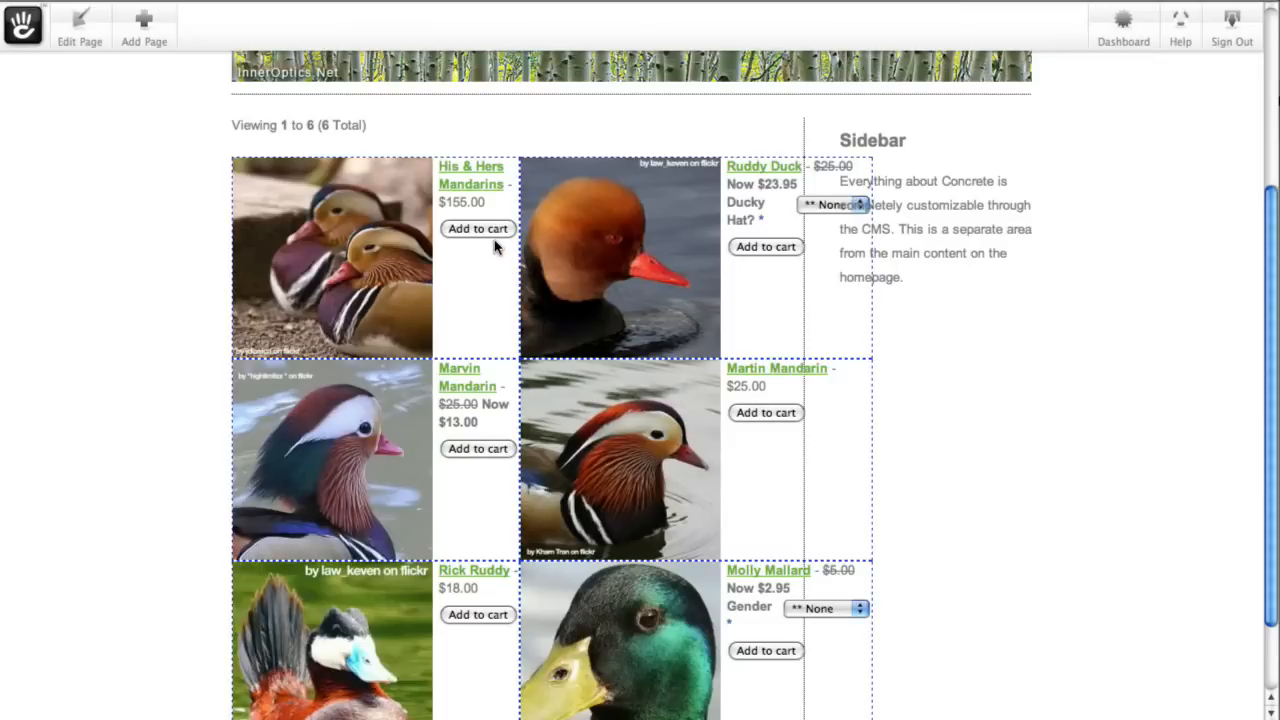
{"action": "scroll", "coordinate": [455, 372], "scroll_direction": "down", "scroll_amount": 2}
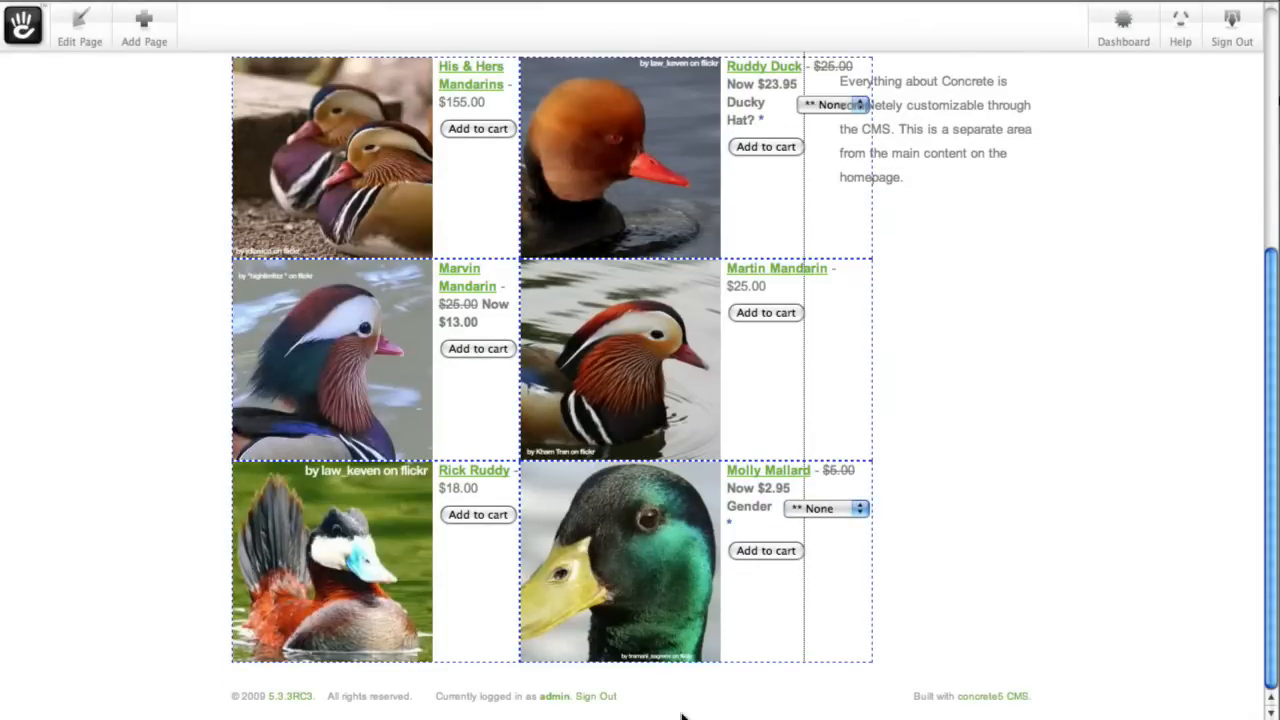
{"action": "scroll", "coordinate": [675, 512], "scroll_direction": "up", "scroll_amount": 5}
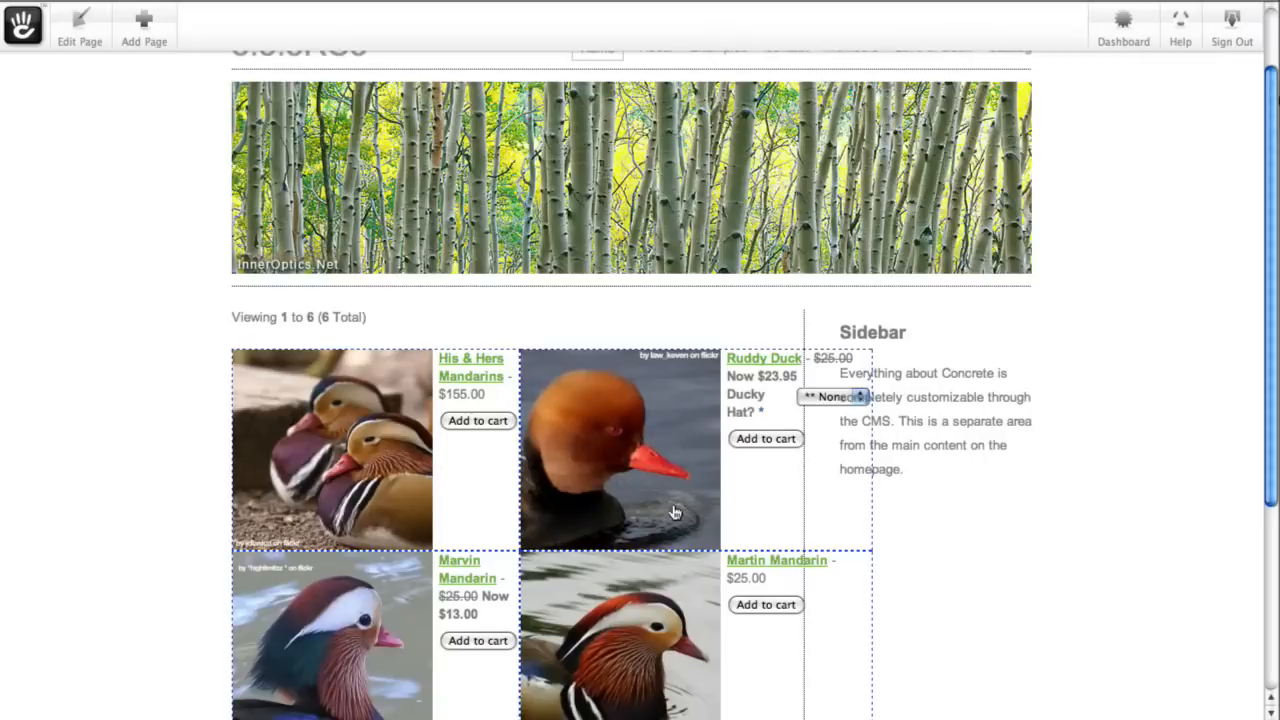
{"action": "scroll", "coordinate": [675, 512], "scroll_direction": "up", "scroll_amount": 2}
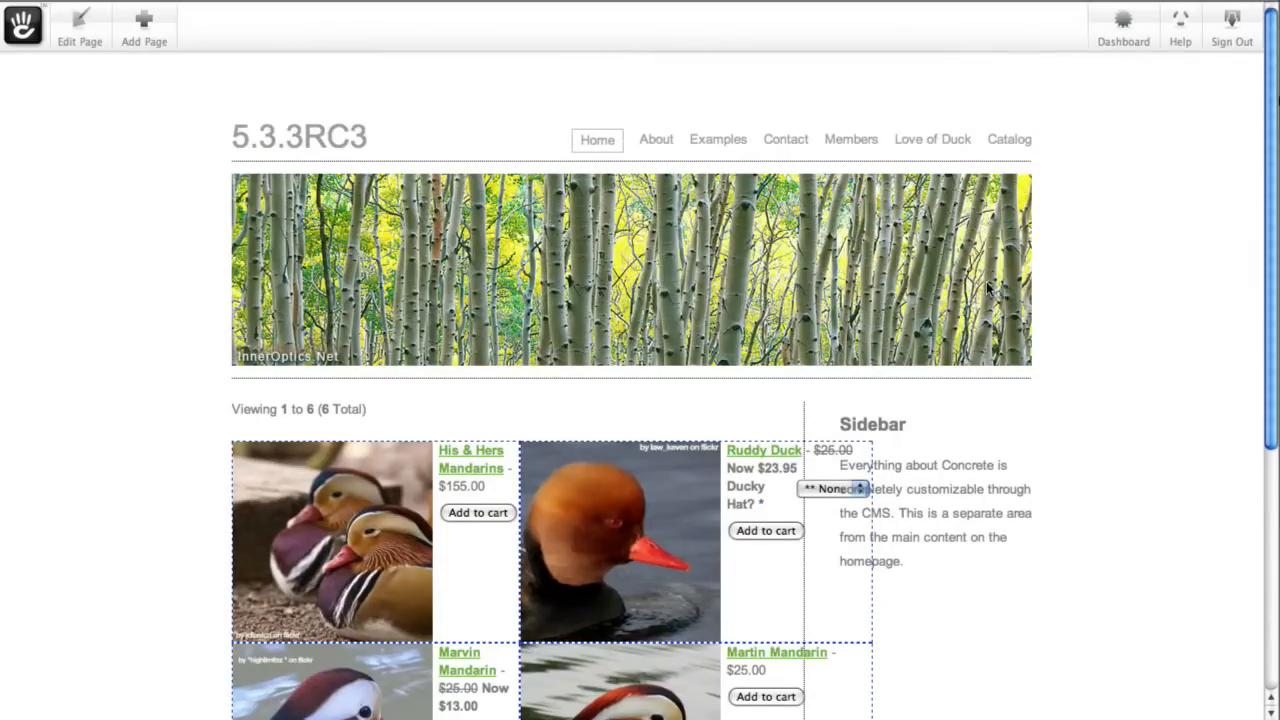
Open the Catalog page's product list block for editing and examine its results layout settings.
{"action": "left_click", "coordinate": [1004, 145]}
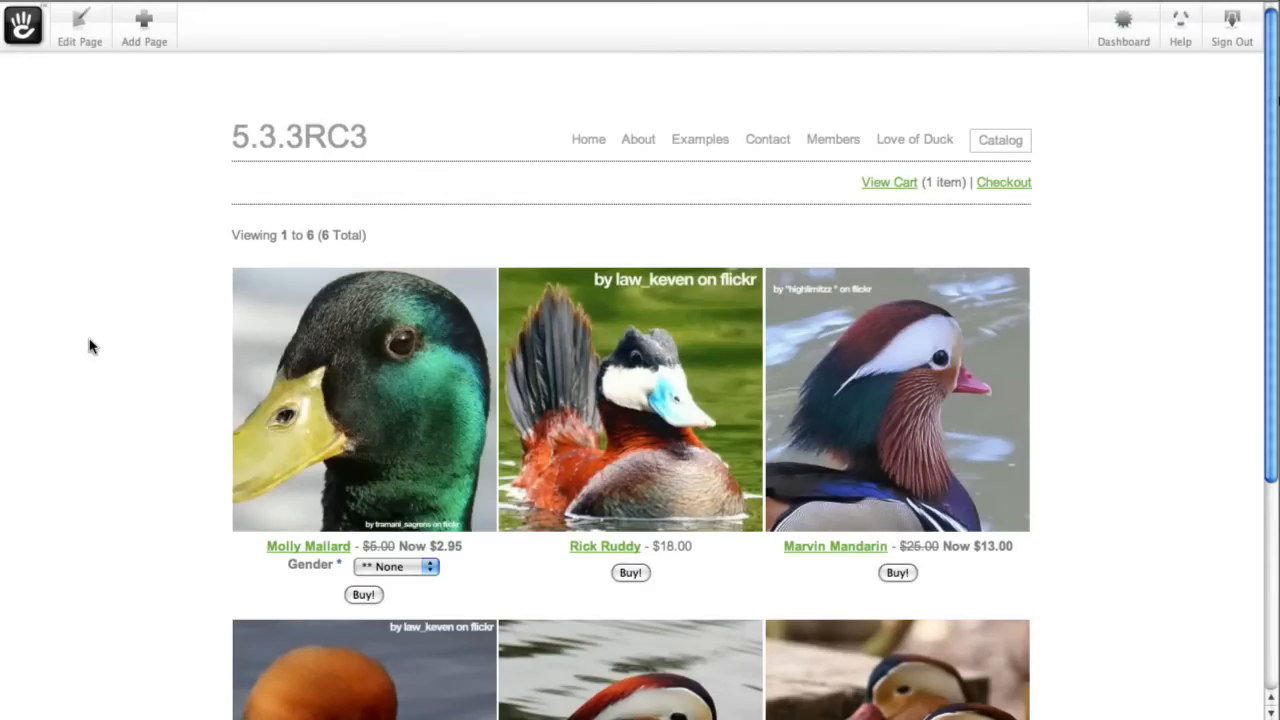
{"action": "mouse_move", "coordinate": [621, 664]}
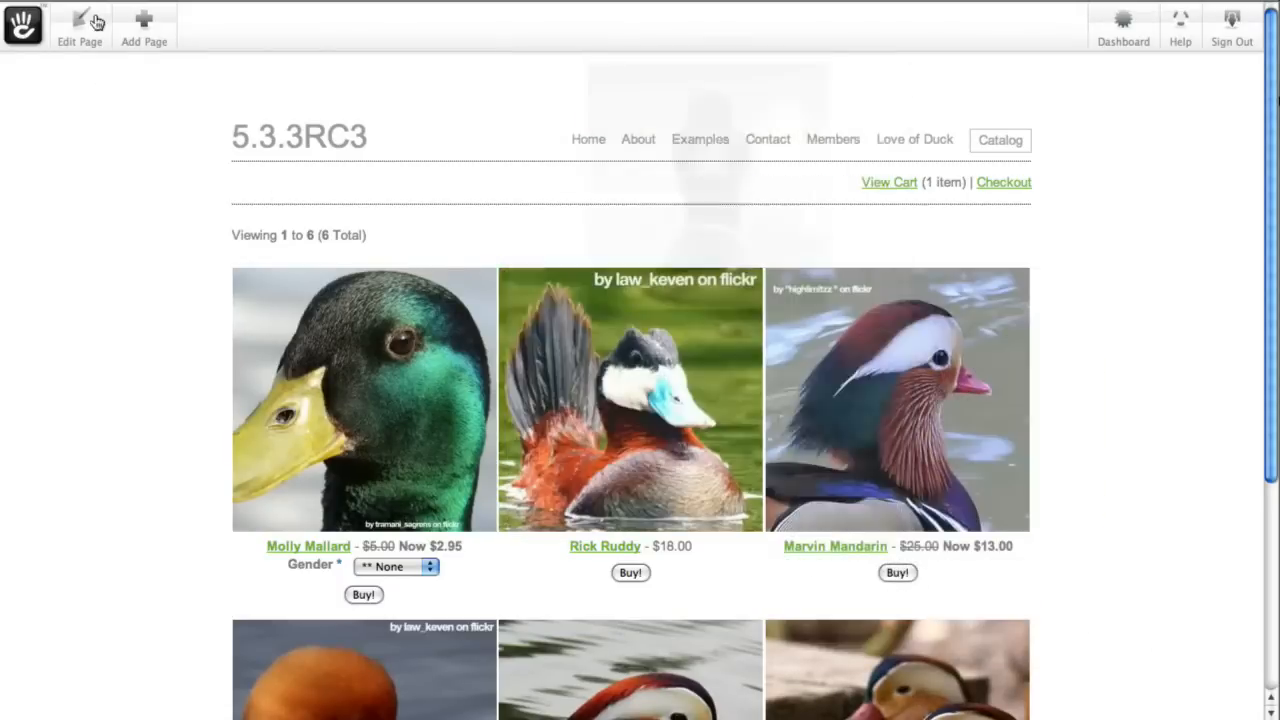
{"action": "left_click", "coordinate": [93, 24]}
{"action": "left_click", "coordinate": [600, 450]}
{"action": "left_click", "coordinate": [644, 468]}
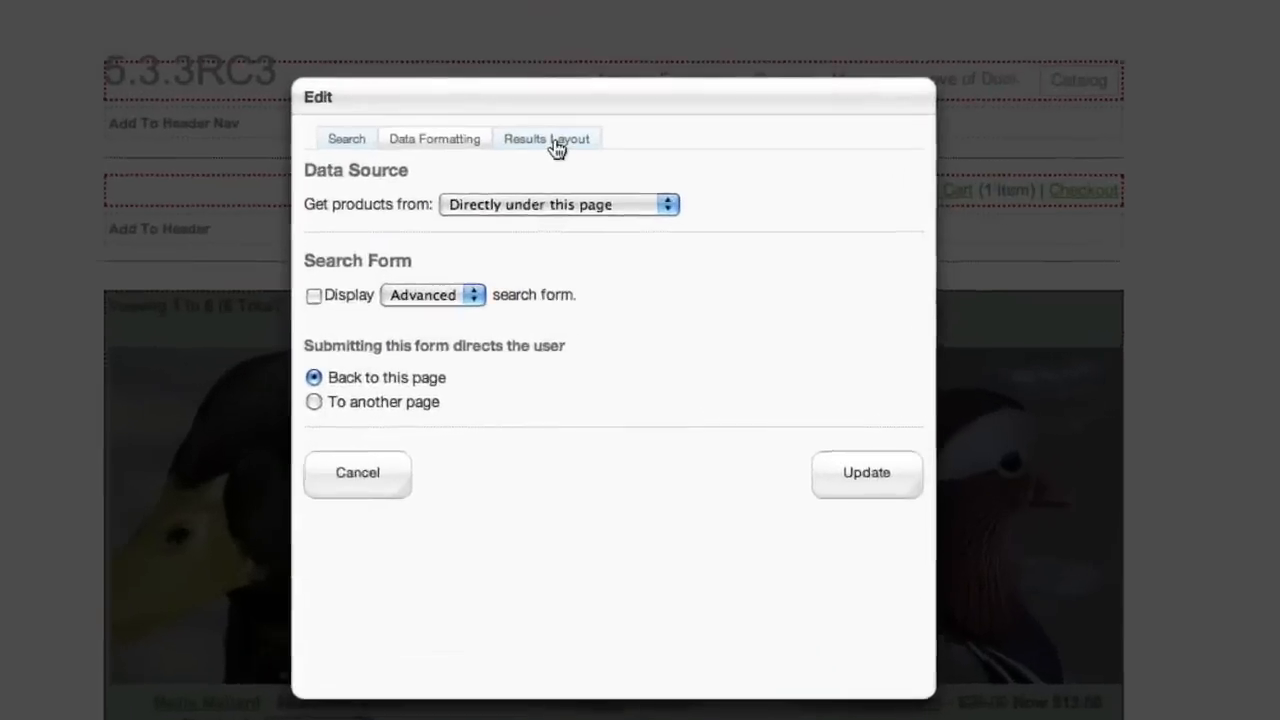
{"action": "left_click", "coordinate": [579, 190]}
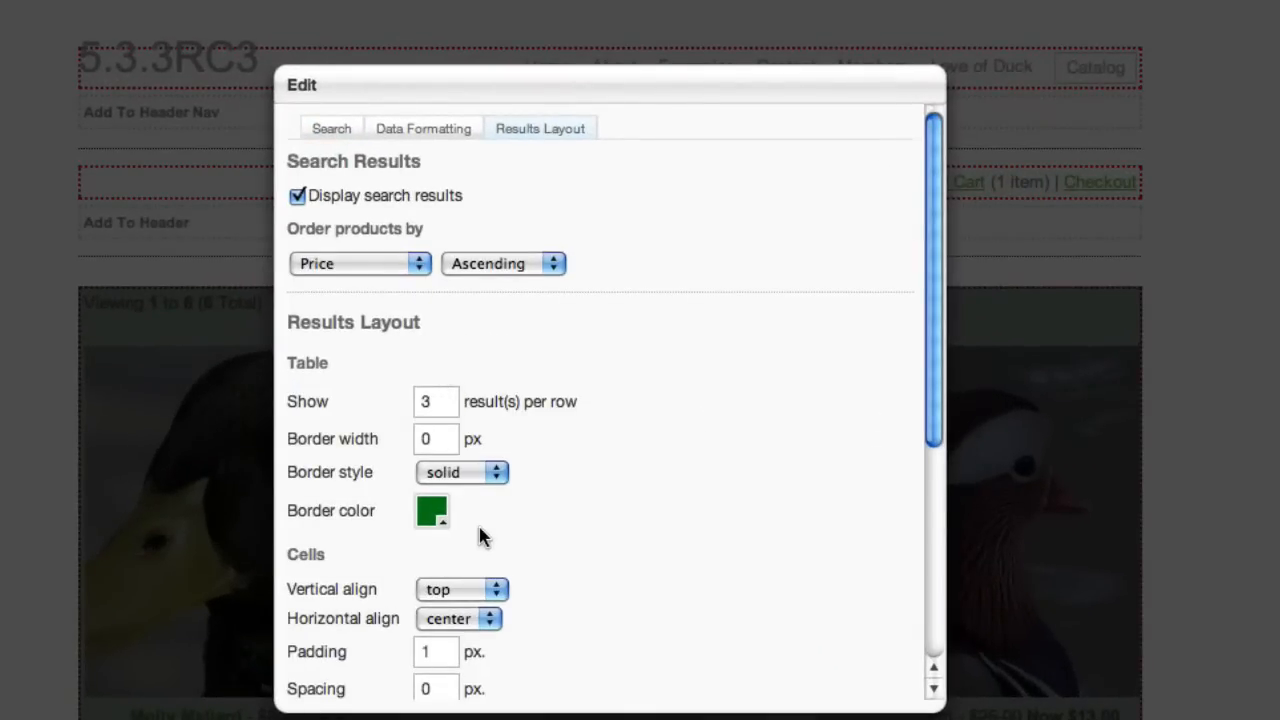
{"action": "scroll", "coordinate": [560, 520], "scroll_direction": "down", "scroll_amount": 3}
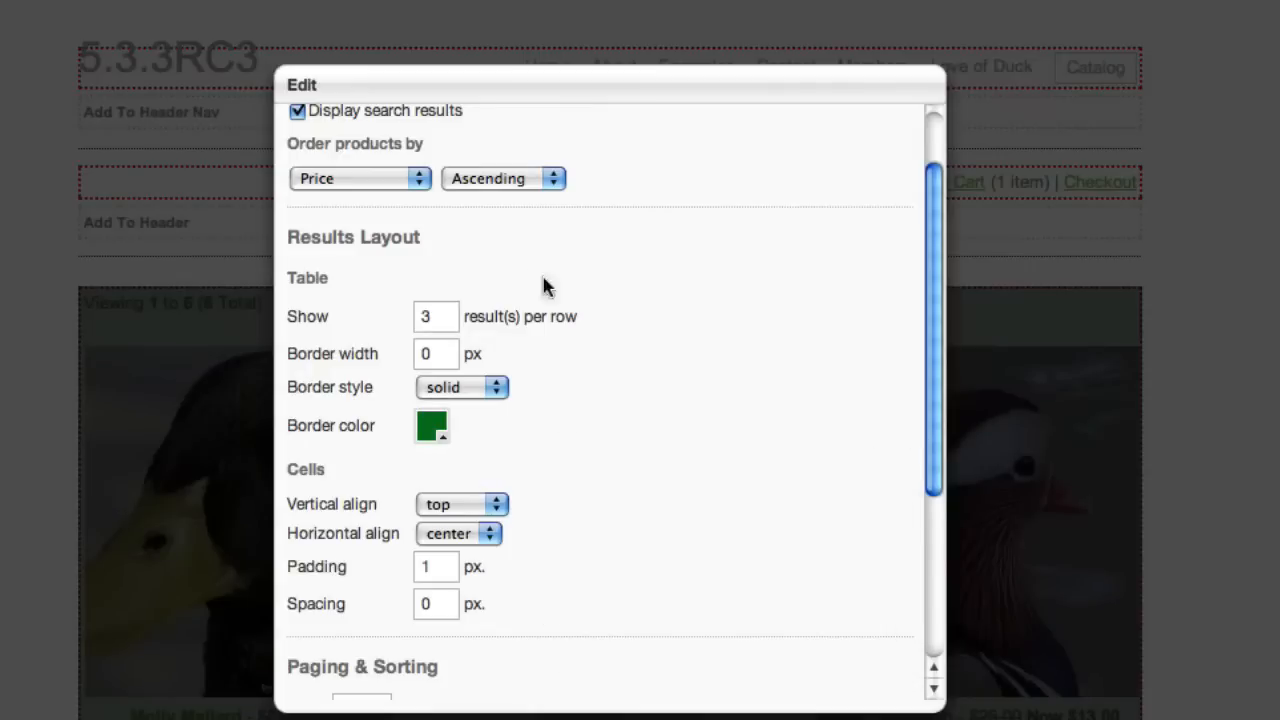
{"action": "scroll", "coordinate": [560, 360], "scroll_direction": "up", "scroll_amount": 3}
Review the Catalog product list's property display, product link, thumbnail and overlay settings, and close its editor.
{"action": "left_click", "coordinate": [435, 140]}
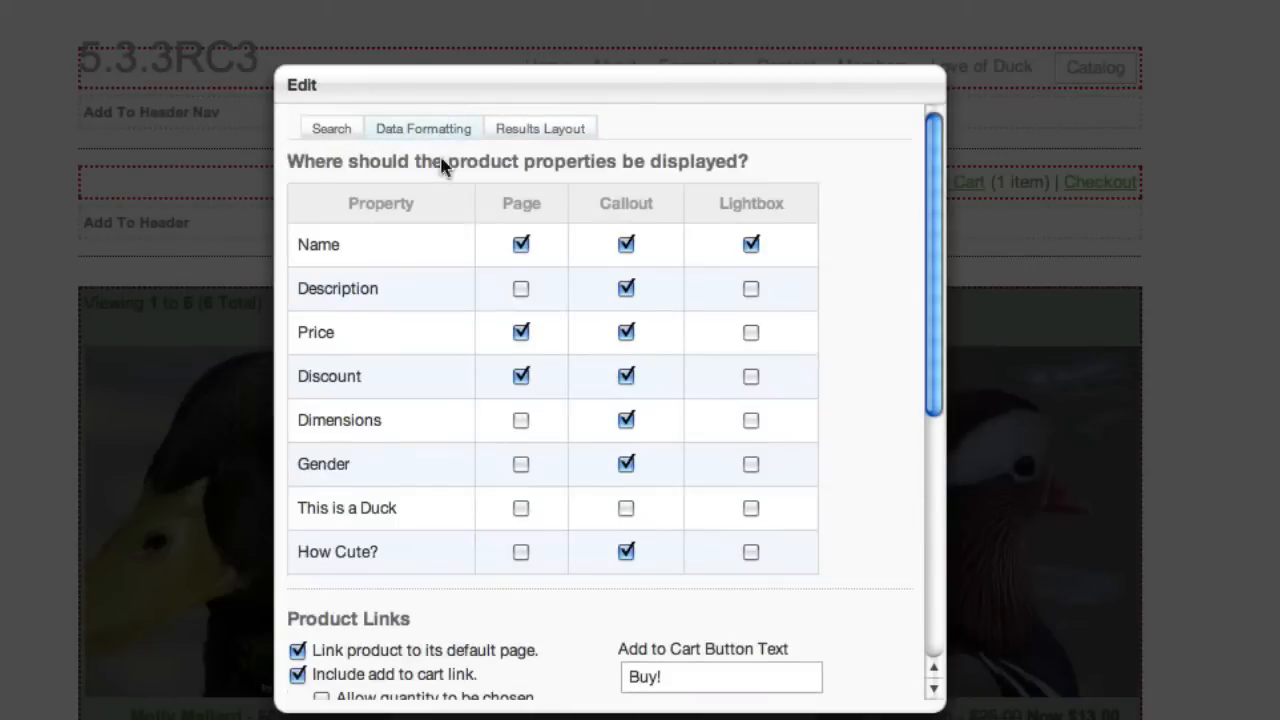
{"action": "scroll", "coordinate": [654, 485], "scroll_direction": "down", "scroll_amount": 3}
{"action": "scroll", "coordinate": [651, 485], "scroll_direction": "down", "scroll_amount": 6}
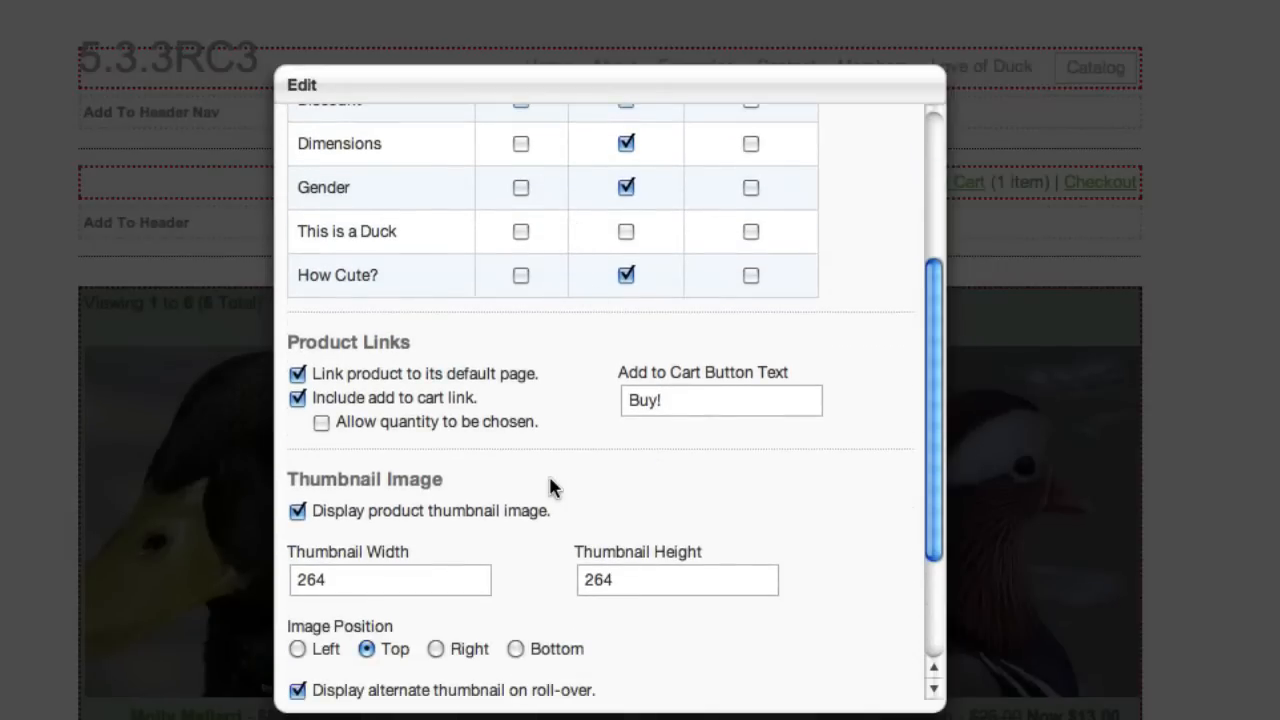
{"action": "scroll", "coordinate": [550, 480], "scroll_direction": "down", "scroll_amount": 4}
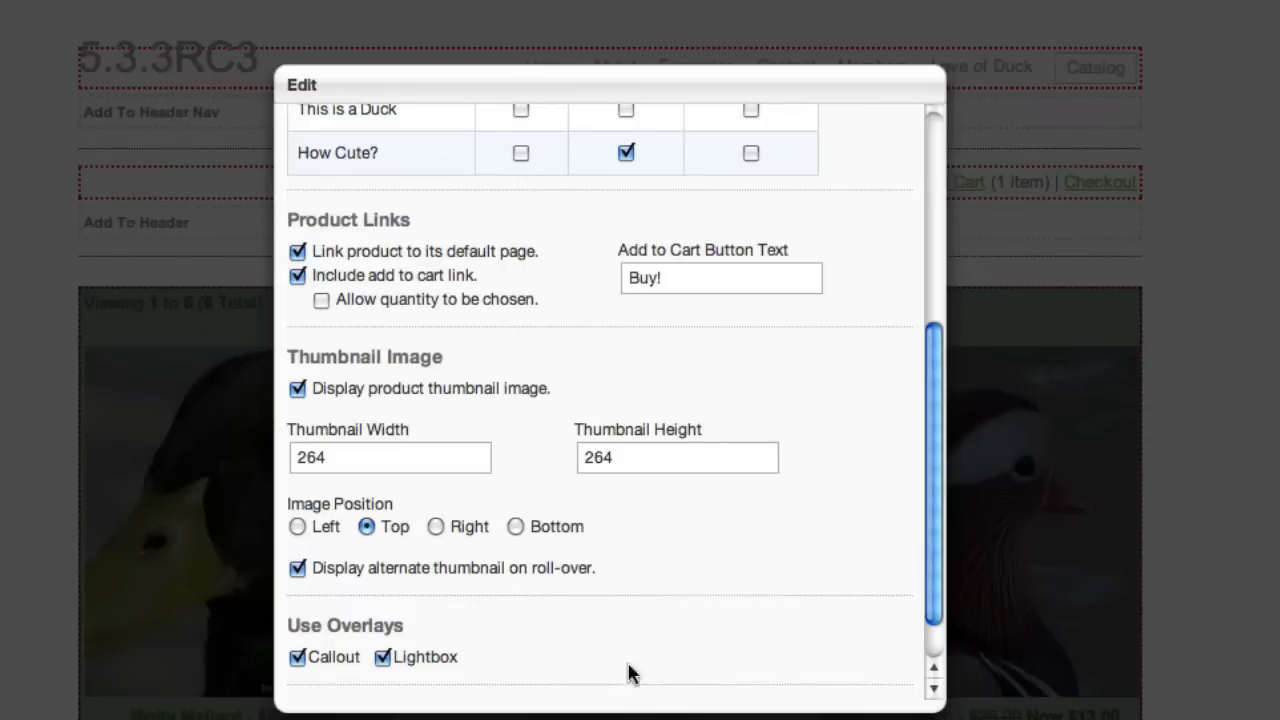
{"action": "scroll", "coordinate": [694, 560], "scroll_direction": "down", "scroll_amount": 3}
{"action": "left_click", "coordinate": [858, 682]}
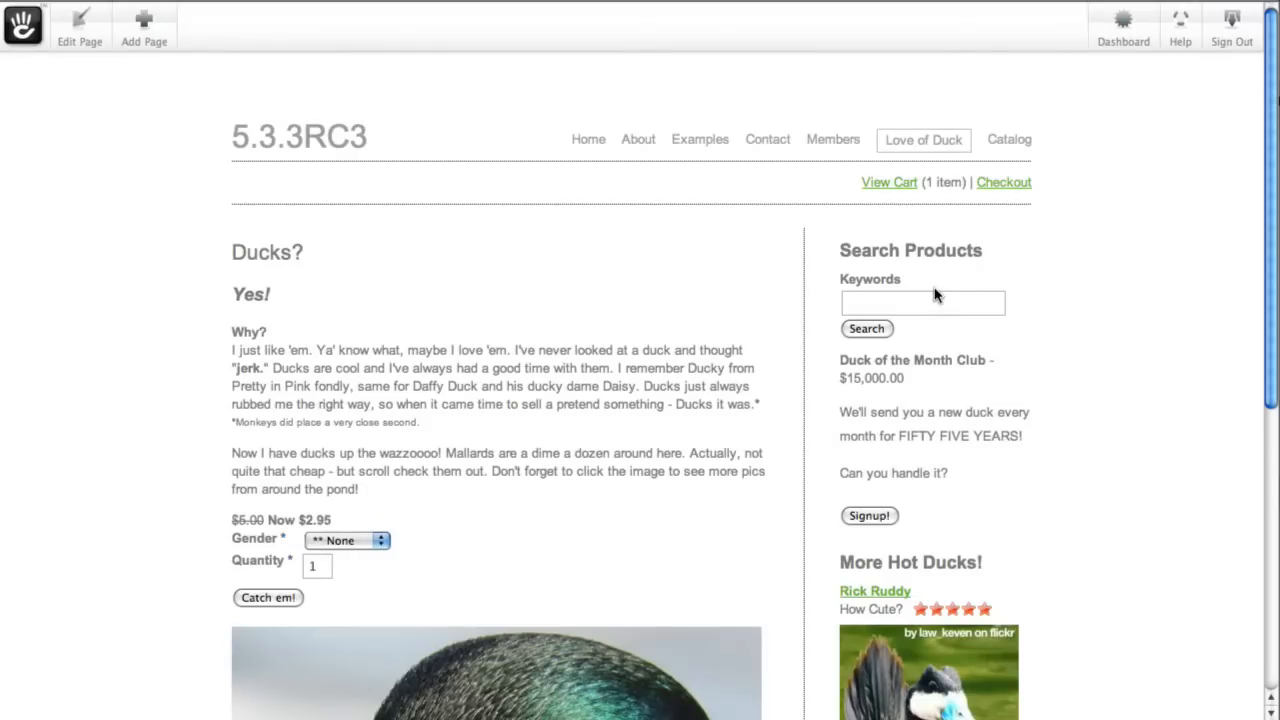
Edit the Love of Duck page's Search Products block so its form directs to the Search Products page under Love of Duck, and update the block.
{"action": "left_click", "coordinate": [93, 44]}
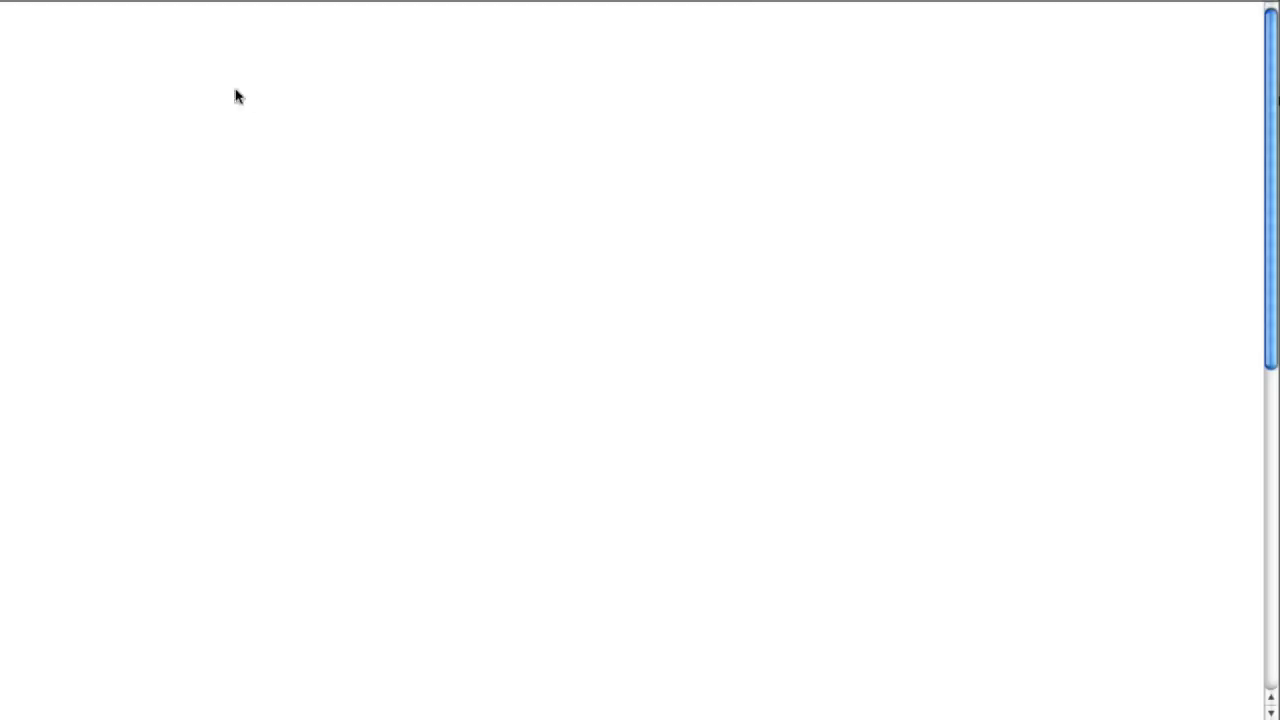
{"action": "left_click", "coordinate": [951, 379]}
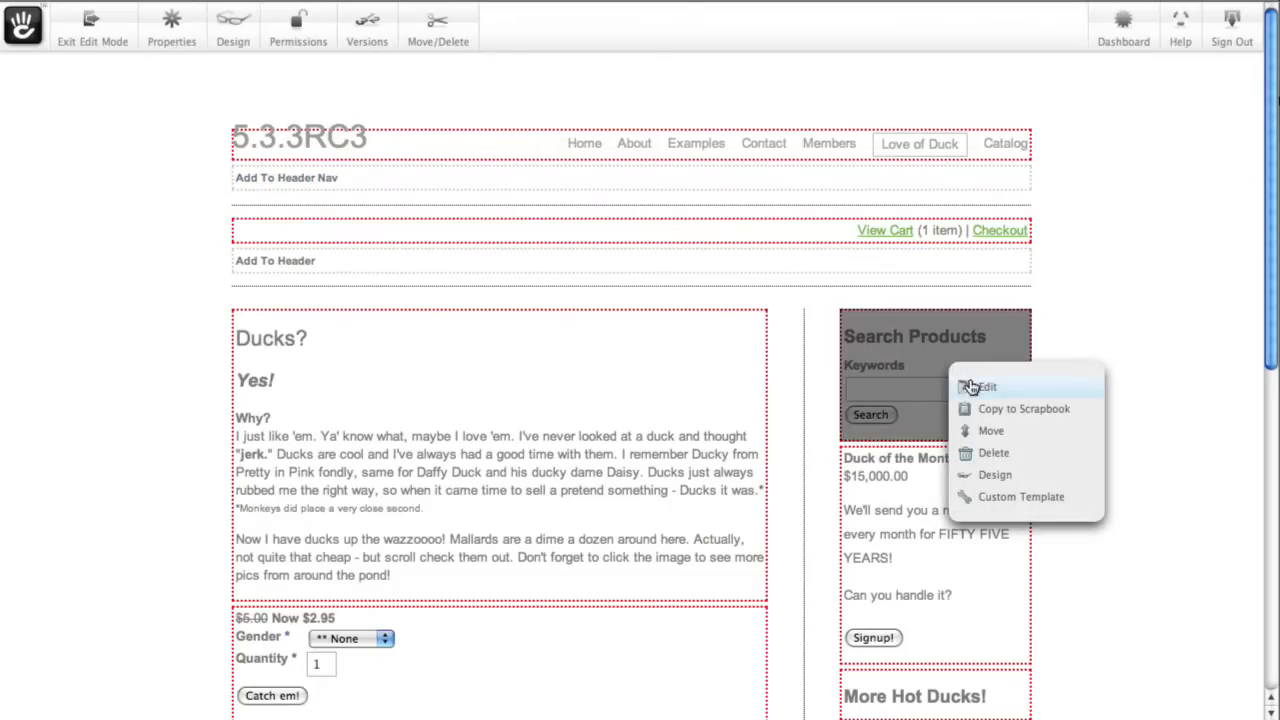
{"action": "left_click", "coordinate": [1040, 390]}
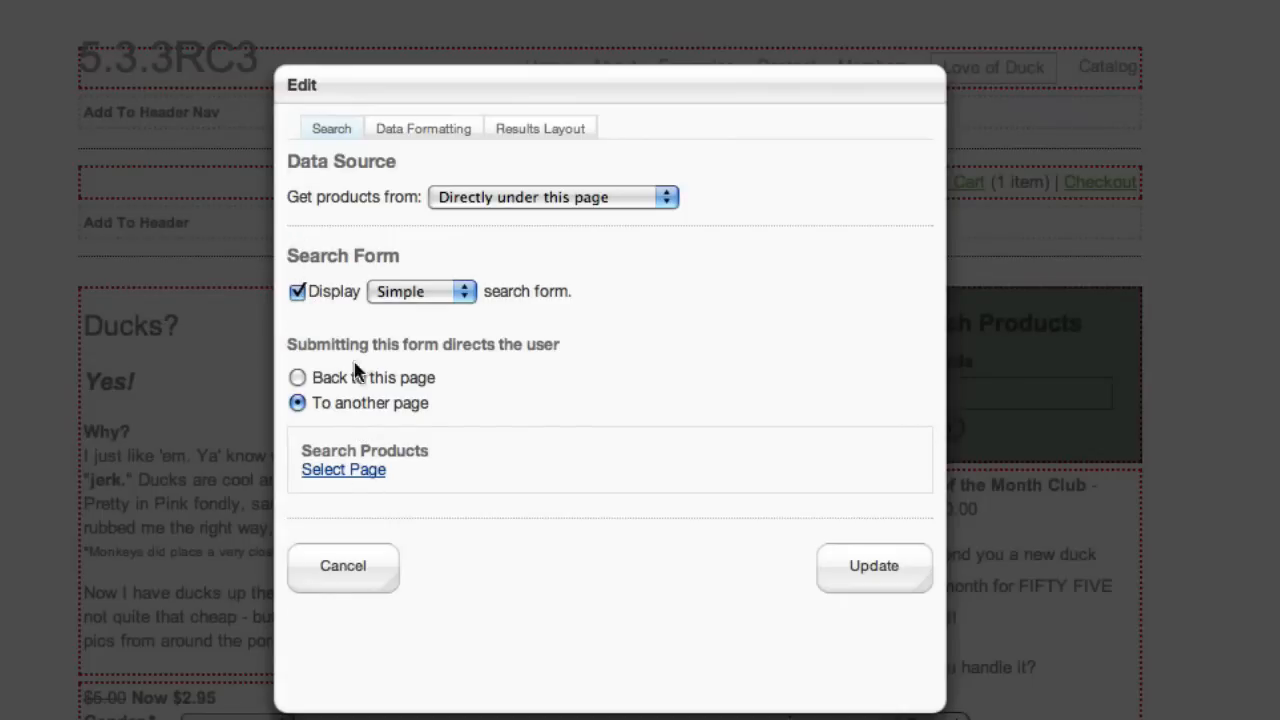
{"action": "left_click", "coordinate": [335, 471]}
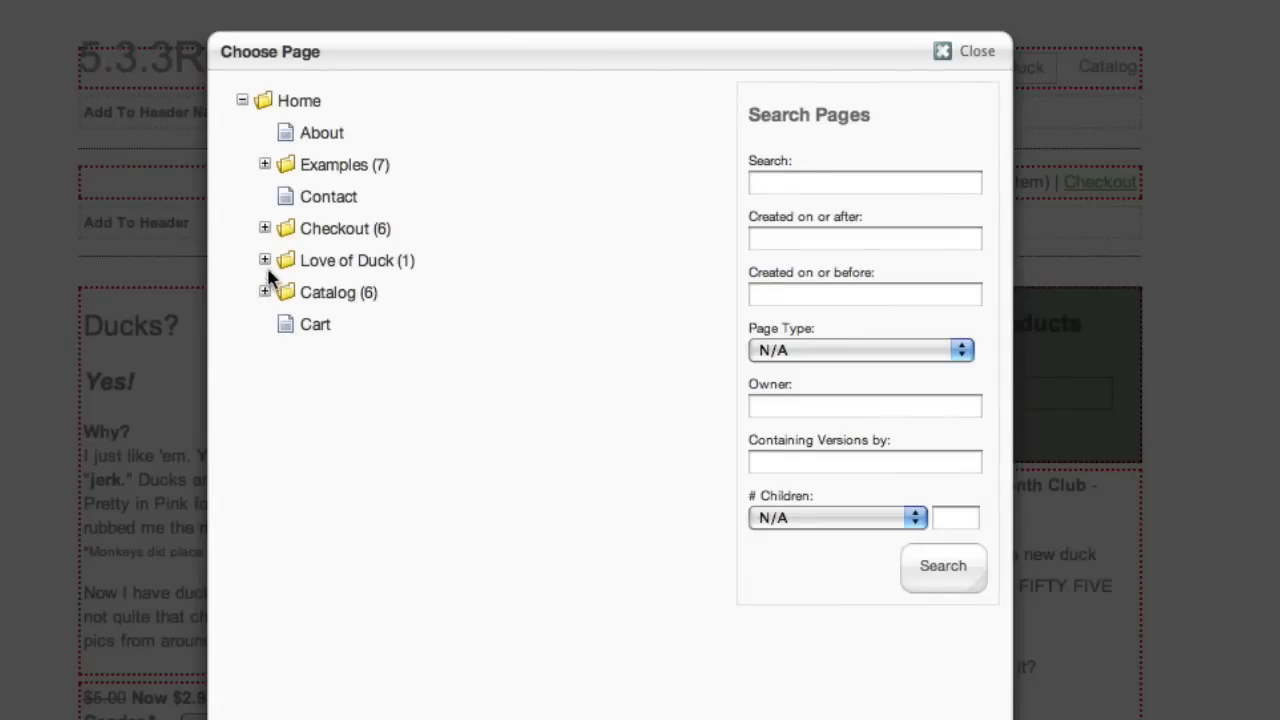
{"action": "left_click", "coordinate": [264, 261]}
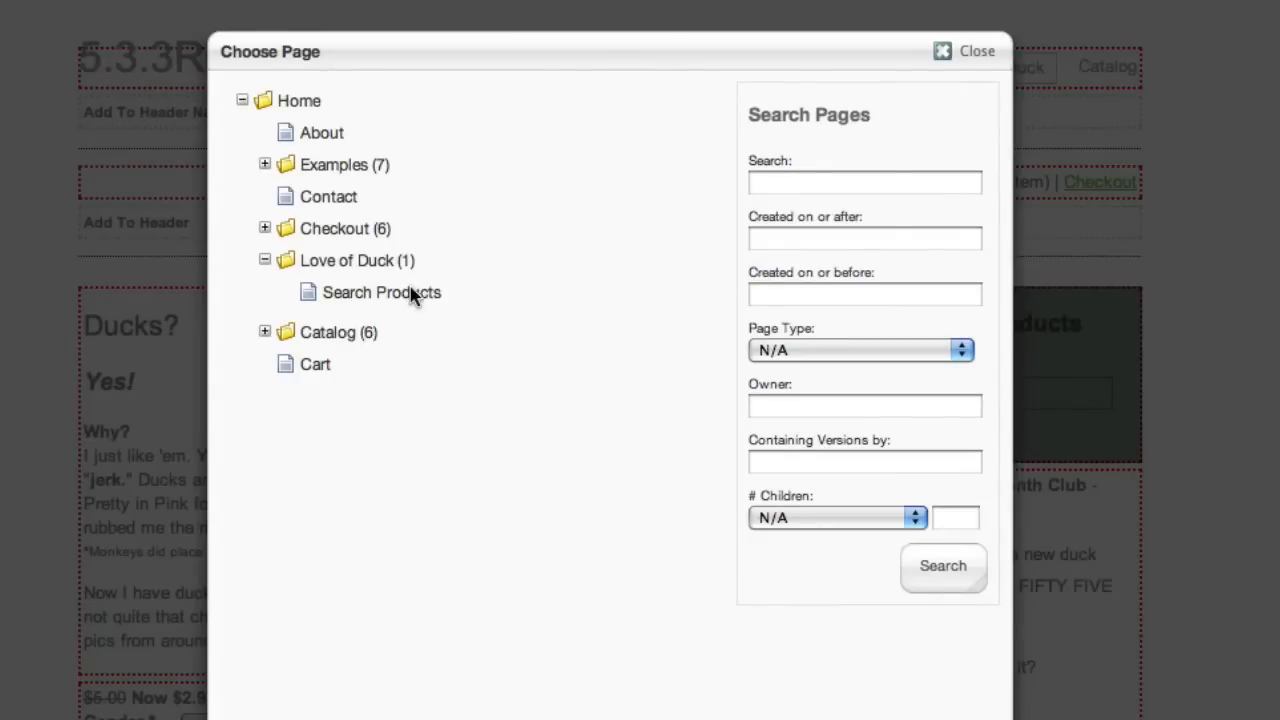
{"action": "left_click", "coordinate": [414, 293]}
{"action": "left_click", "coordinate": [870, 565]}
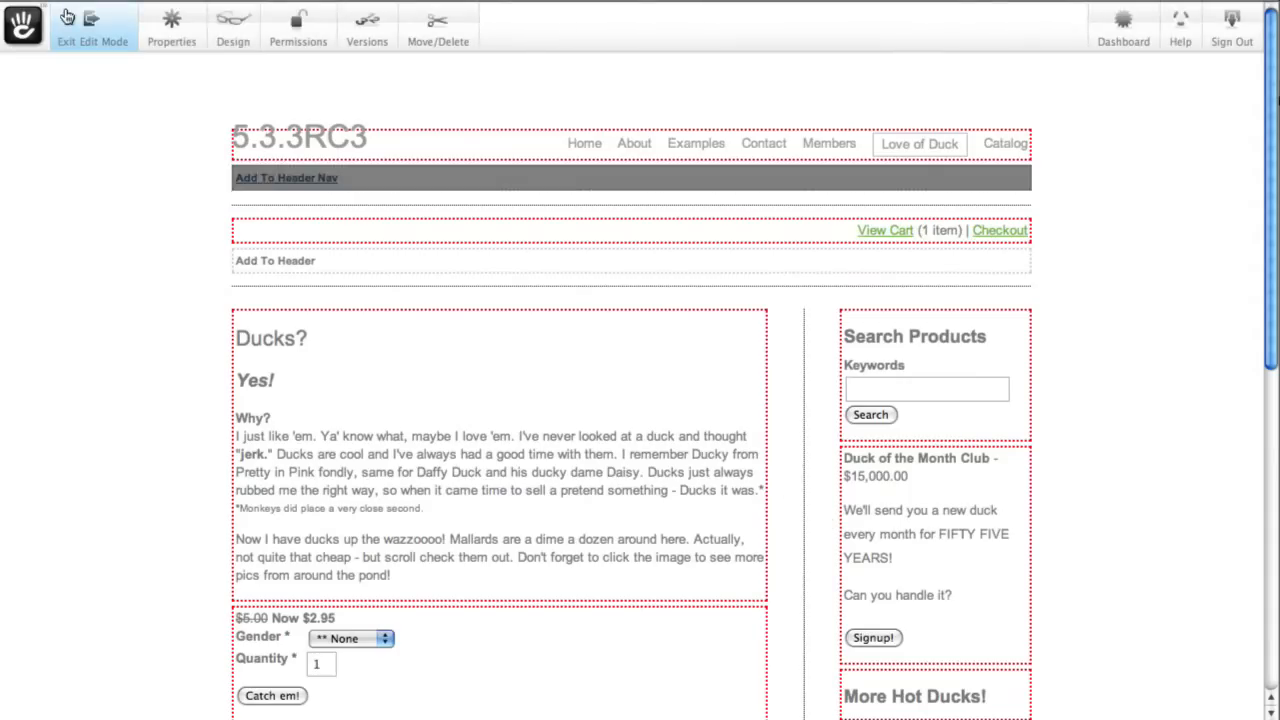
Exit edit mode on the Love of Duck page and search its products for the keyword "duck".
{"action": "left_click", "coordinate": [67, 16]}
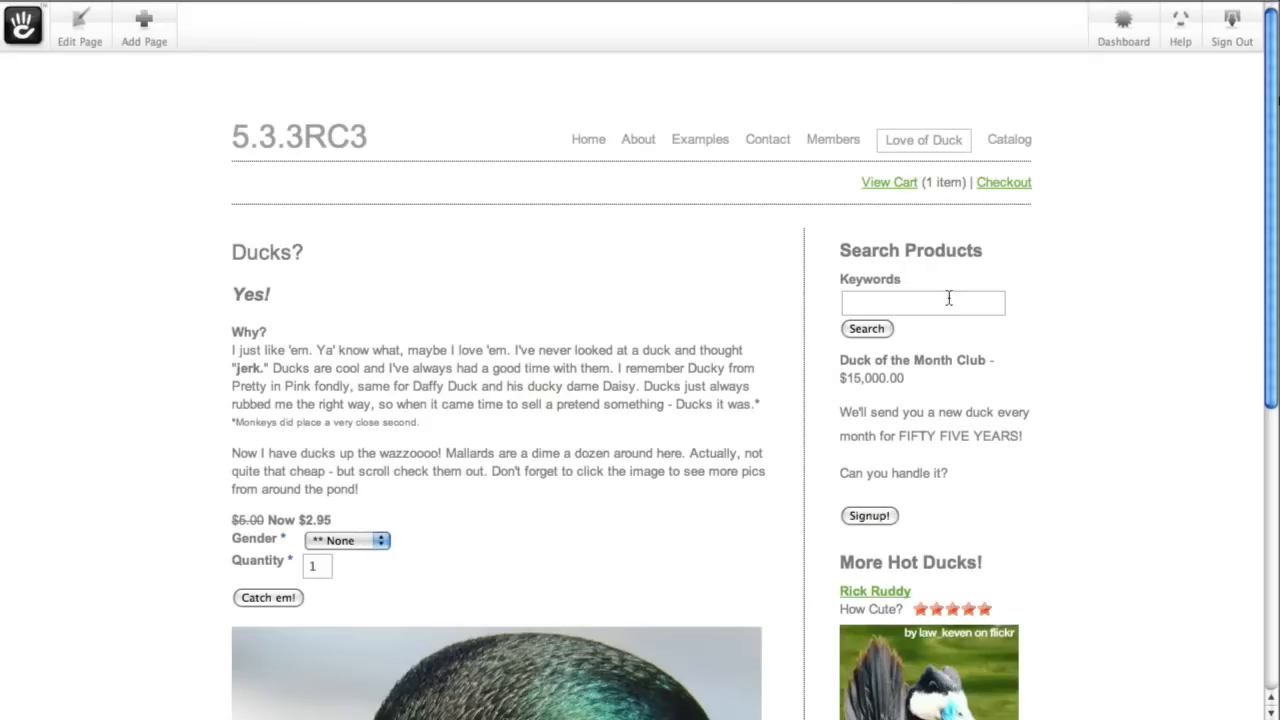
{"action": "left_click", "coordinate": [949, 298]}
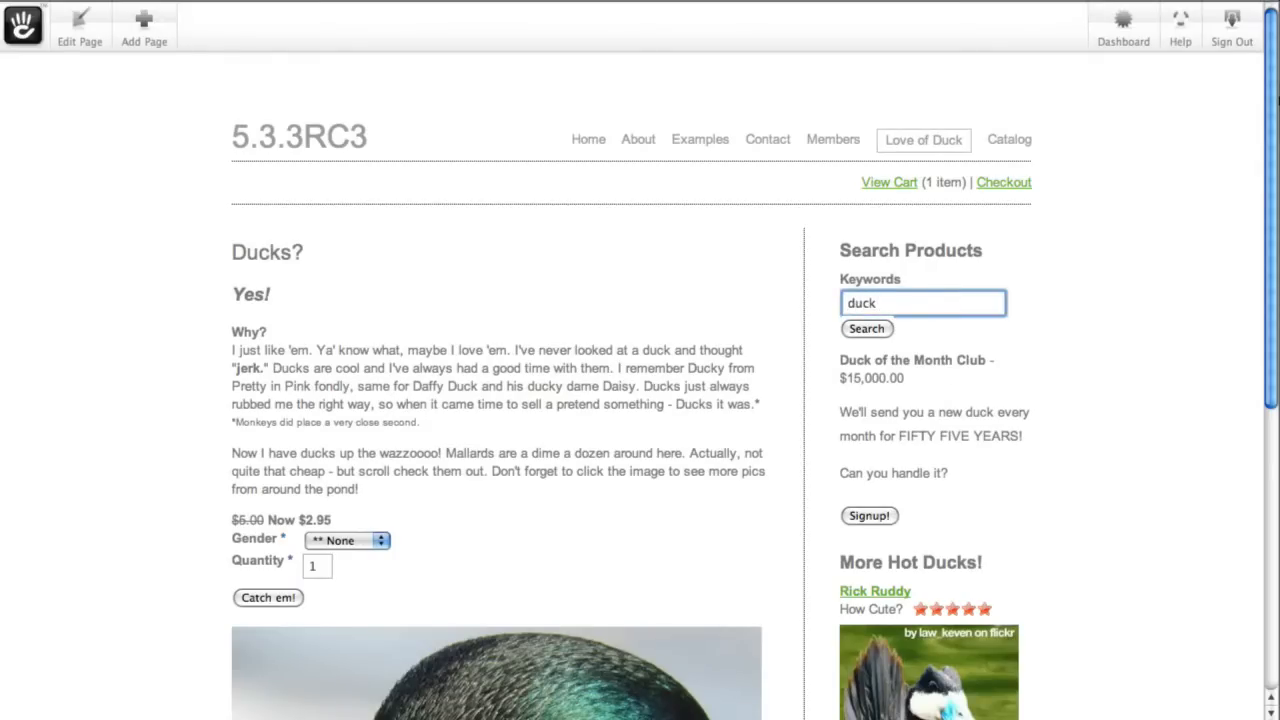
{"action": "key", "text": "Return"}
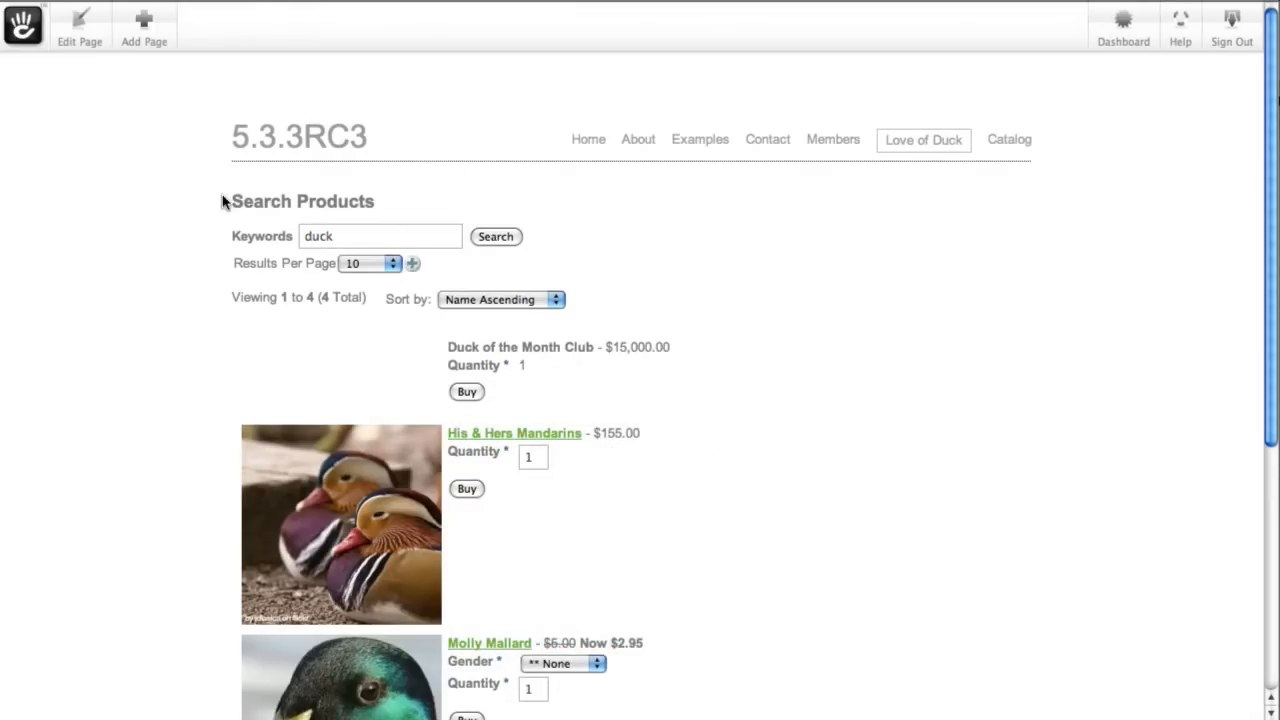
Open the Search Products page's product list block for editing and examine its data source, search form, results layout, paging and sorting settings.
{"action": "left_click", "coordinate": [70, 38]}
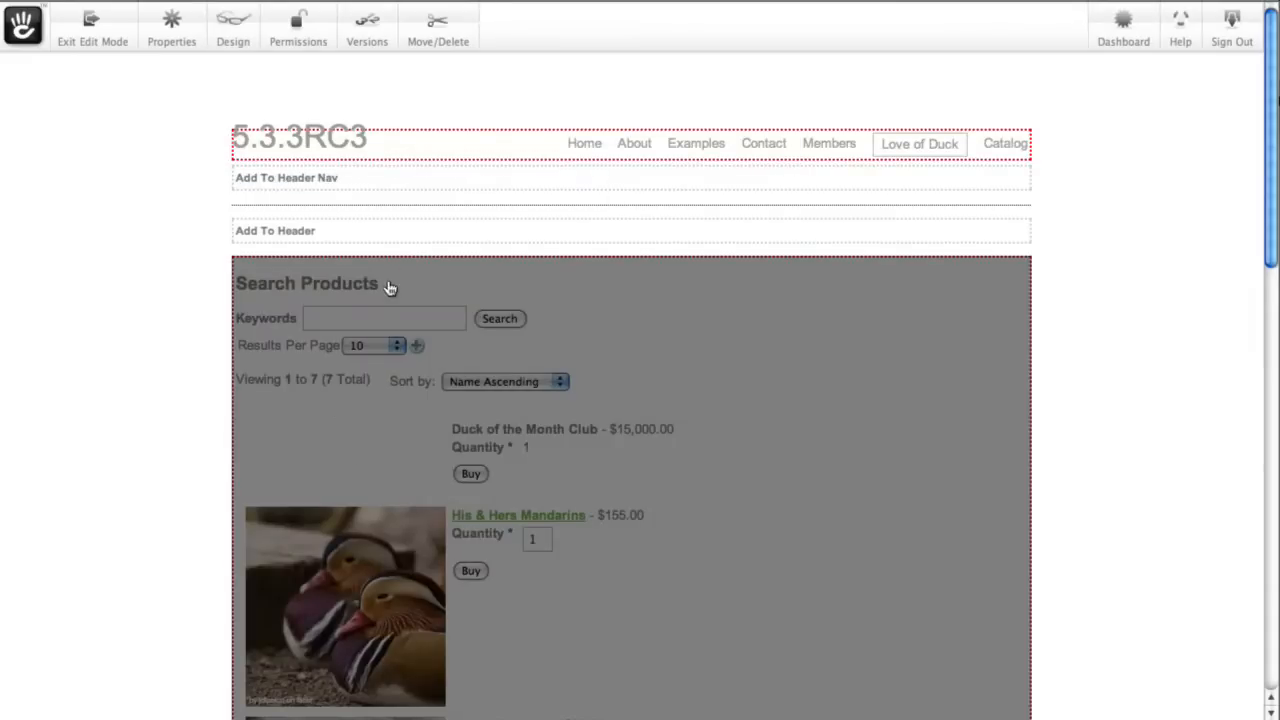
{"action": "left_click", "coordinate": [393, 284]}
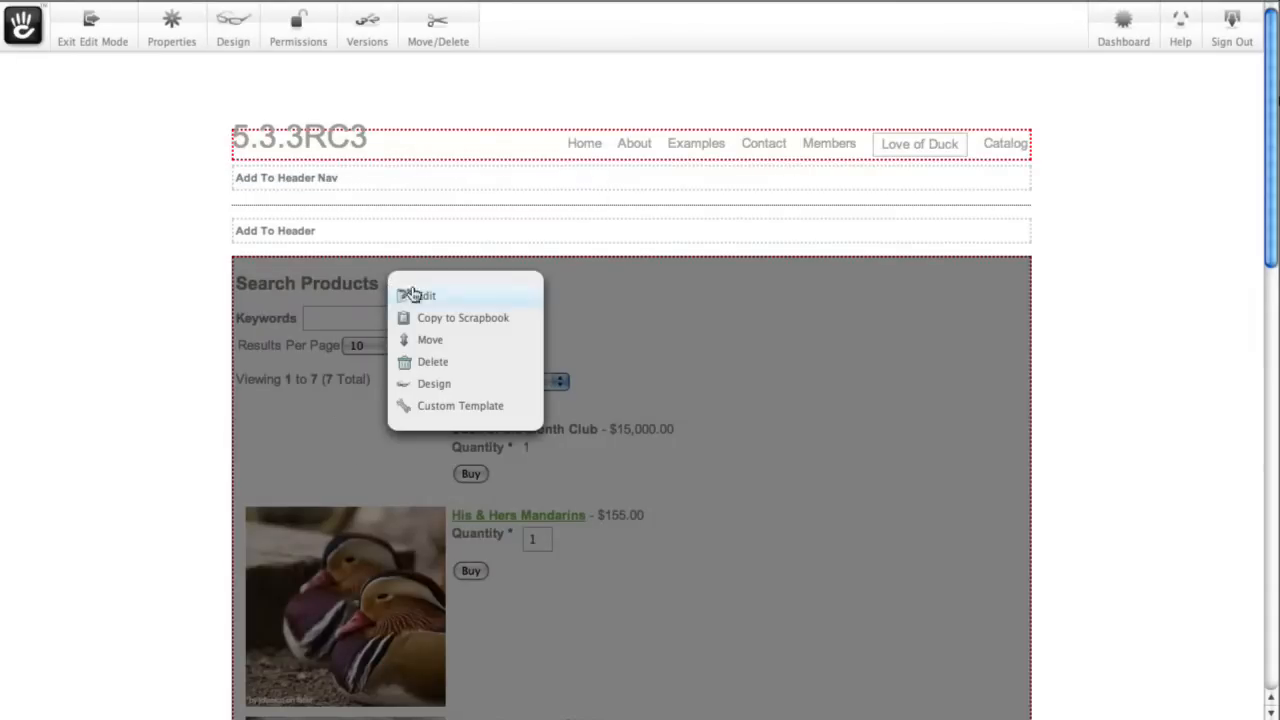
{"action": "left_click", "coordinate": [420, 295]}
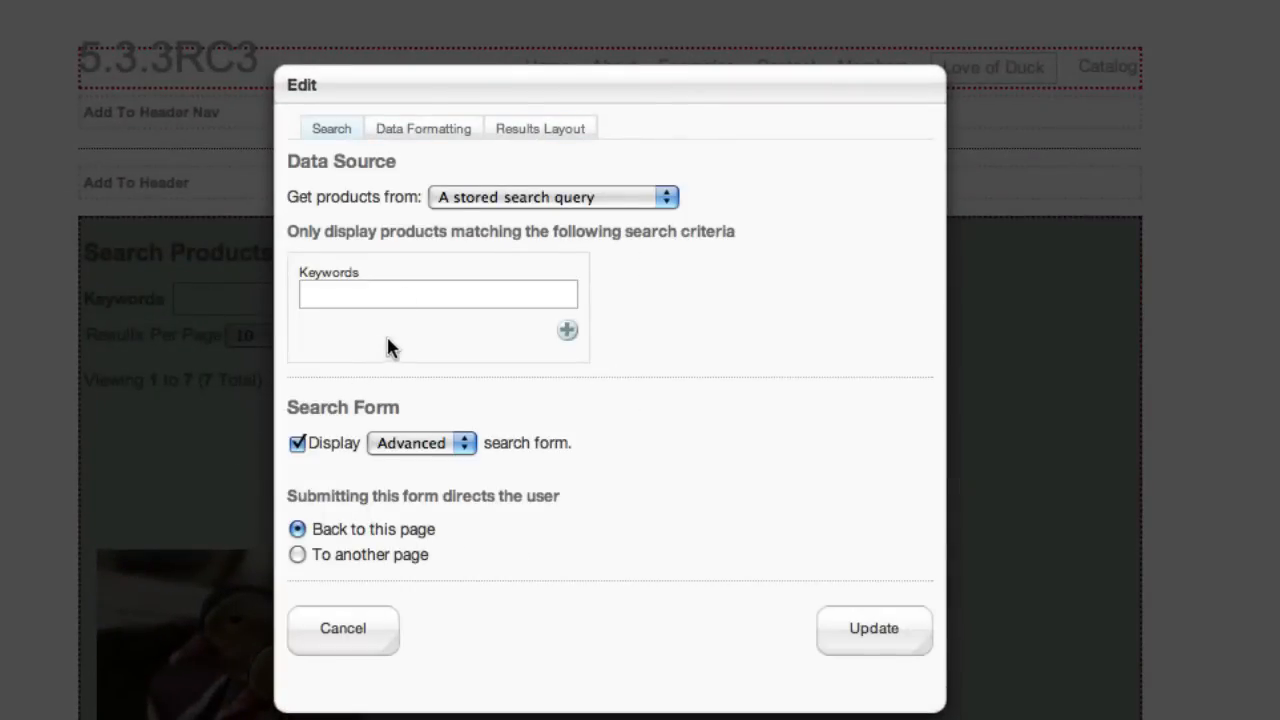
{"action": "left_click", "coordinate": [512, 128]}
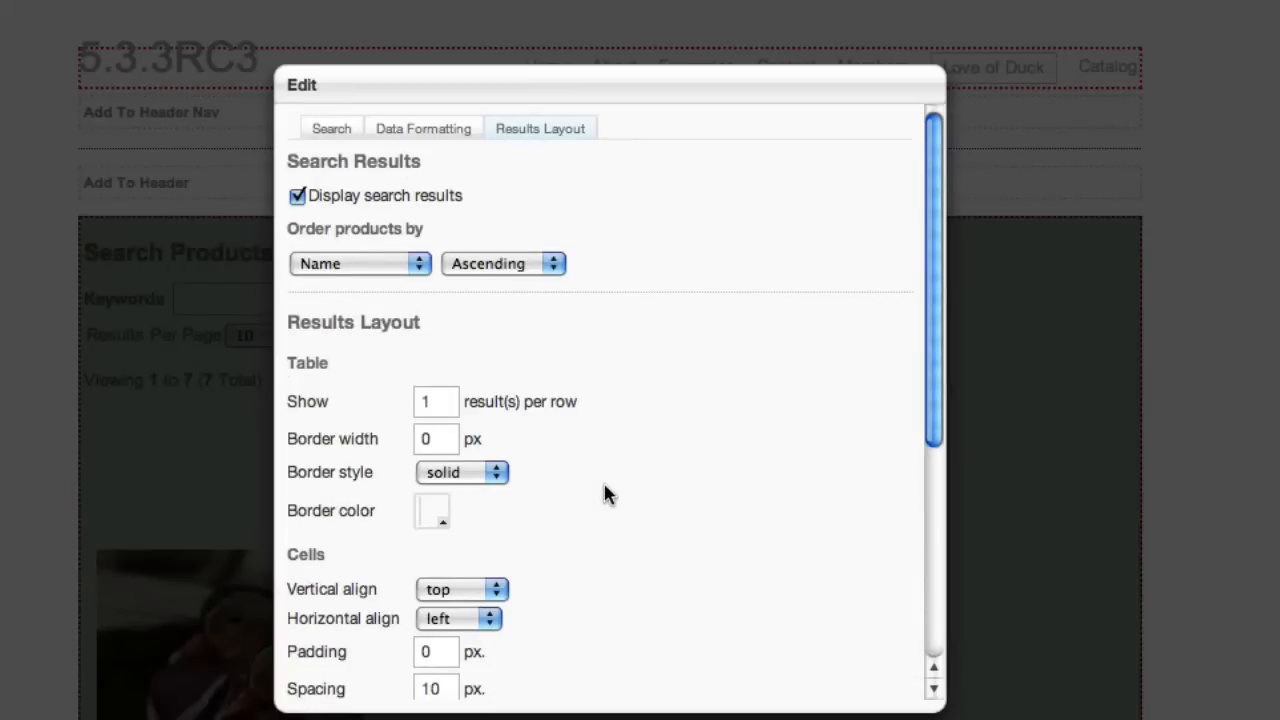
{"action": "scroll", "coordinate": [603, 491], "scroll_direction": "down", "scroll_amount": 5}
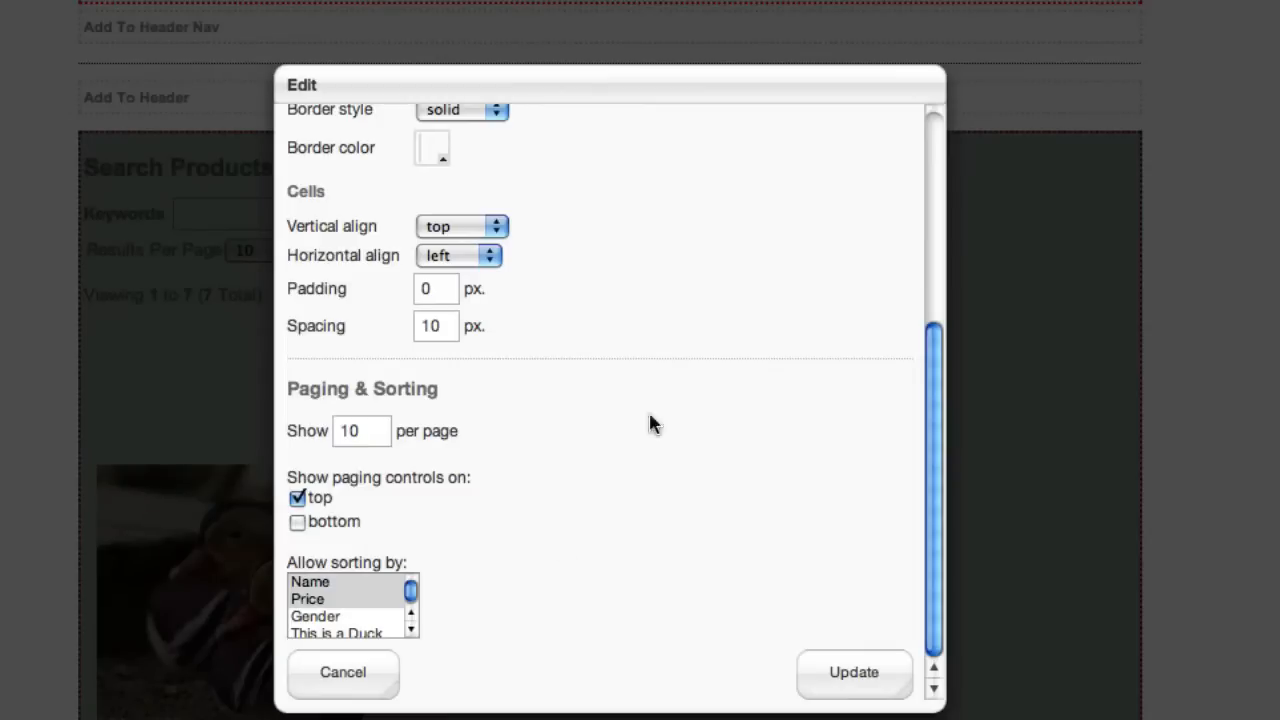
Update the product list block with its current settings and publish the Search Products page edits.
{"action": "left_click", "coordinate": [843, 678]}
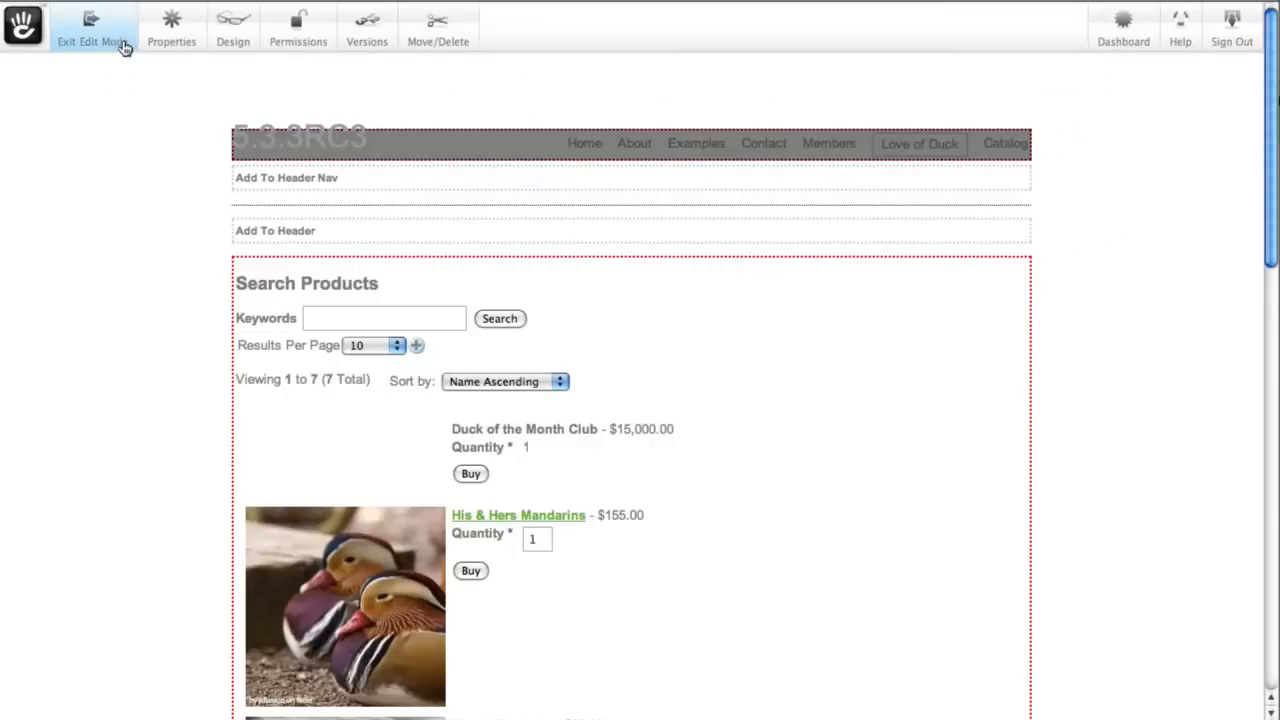
{"action": "left_click", "coordinate": [114, 45]}
{"action": "left_click", "coordinate": [915, 236]}
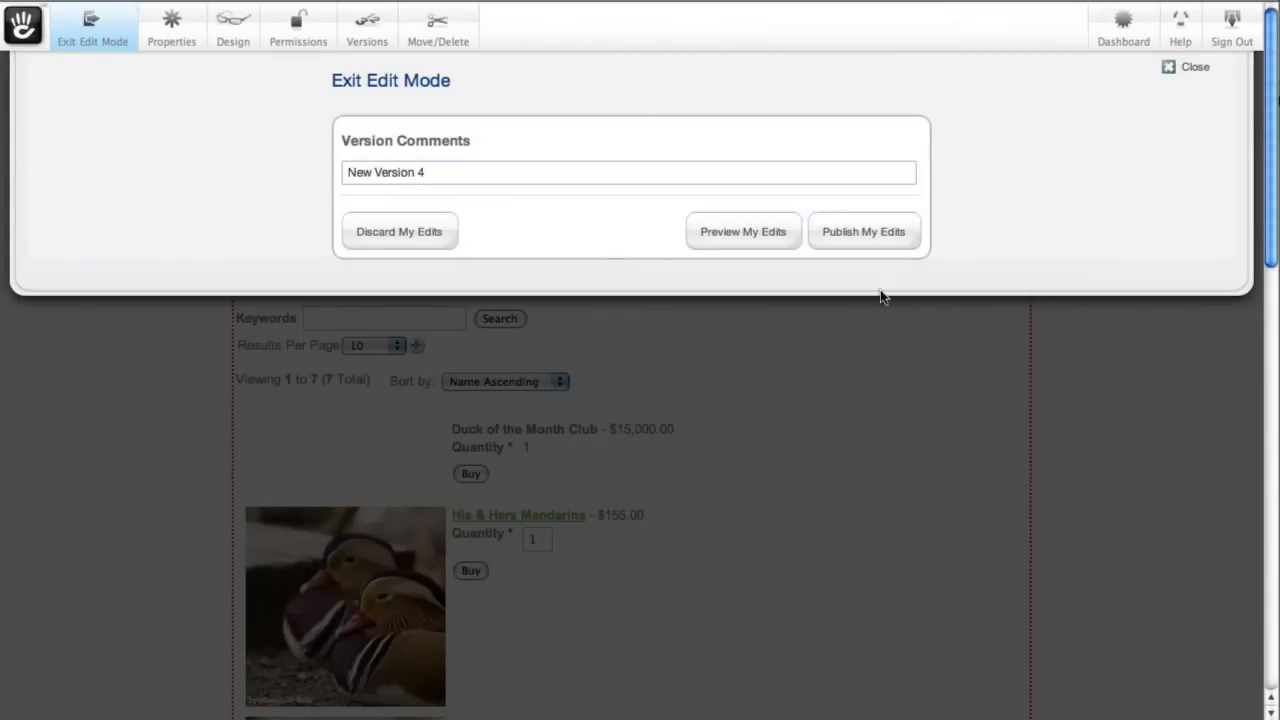